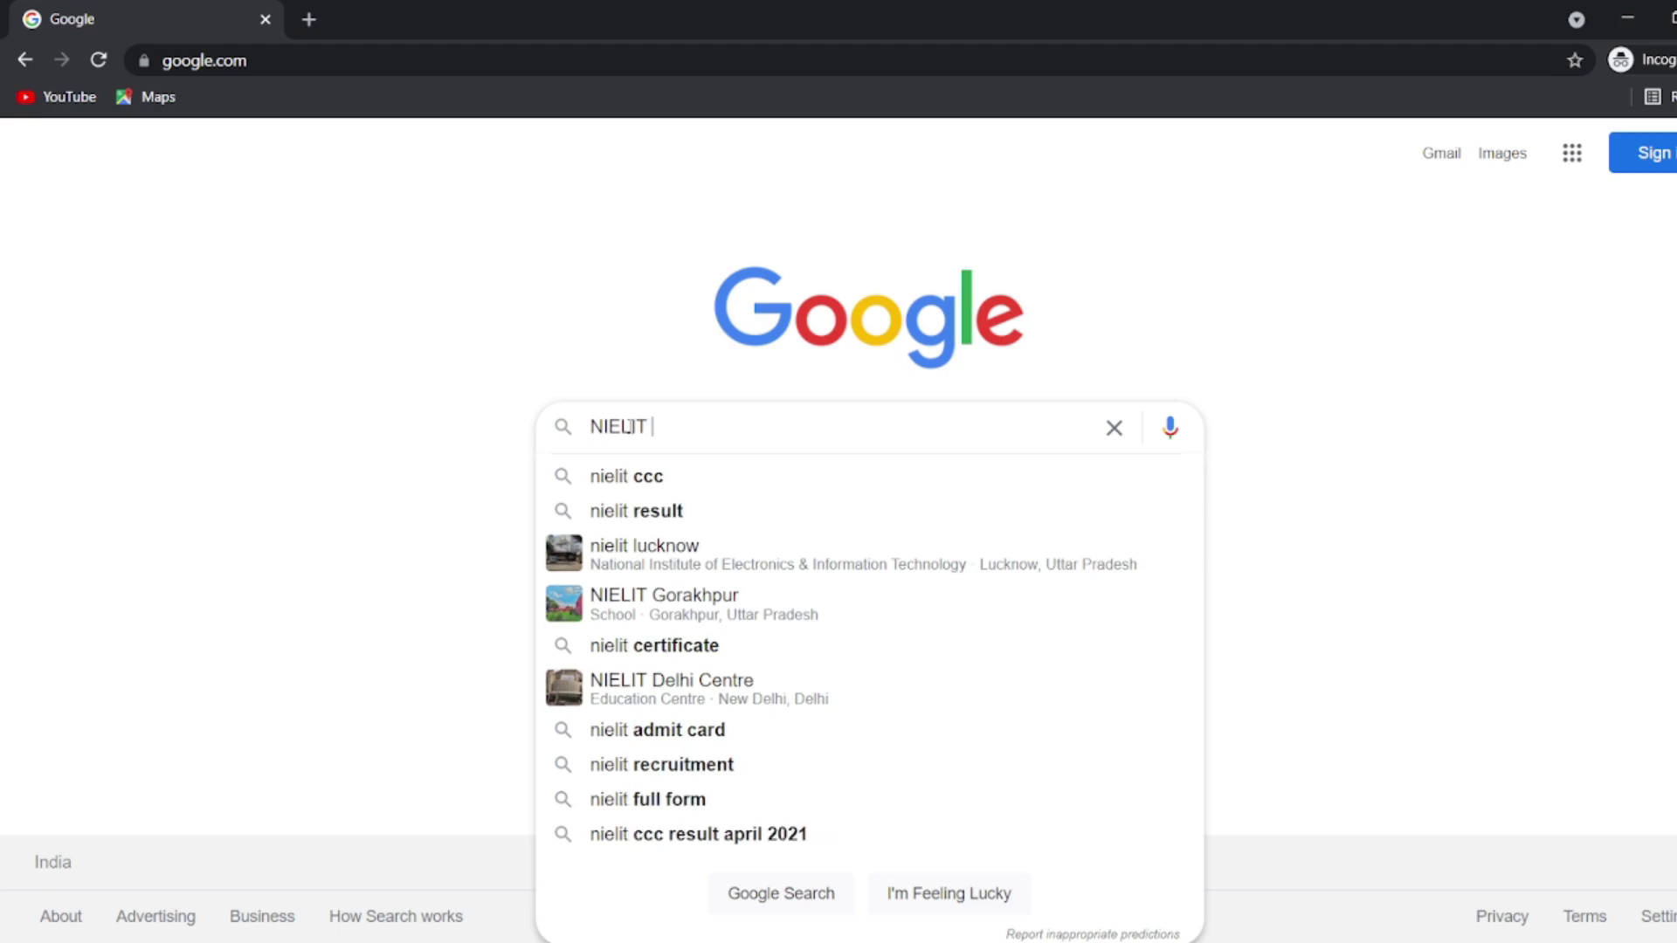
- Search Google for 'nielit certificate' and open the 'NIELIT : eCertificate' result
type("IFIC")
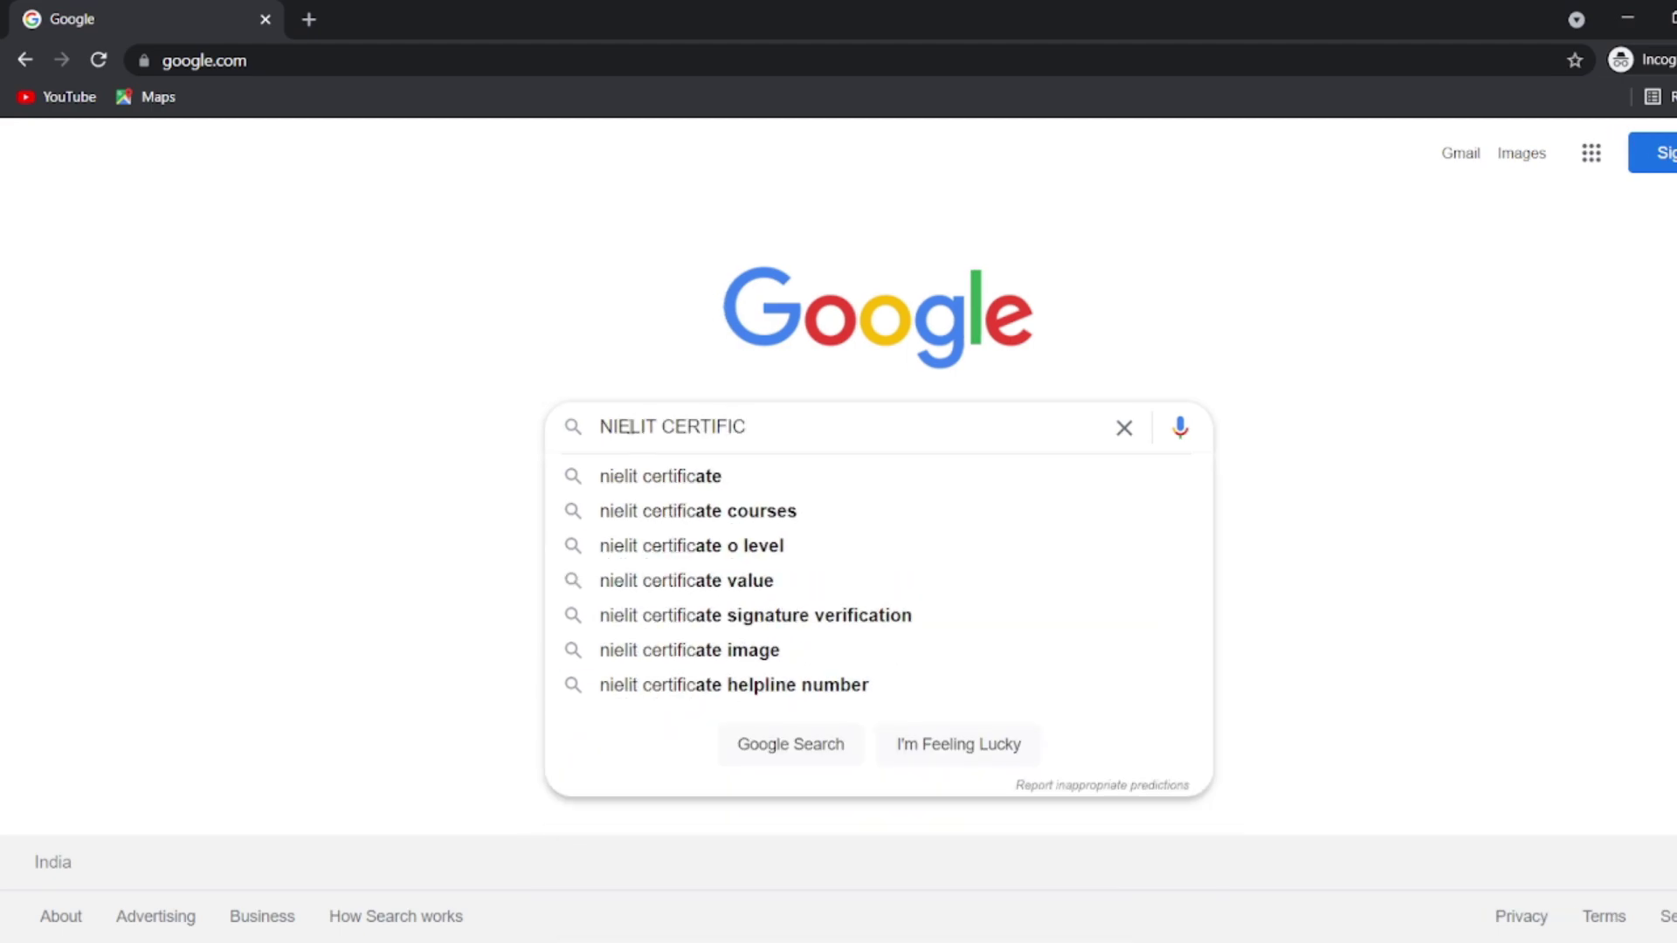
left_click(662, 478)
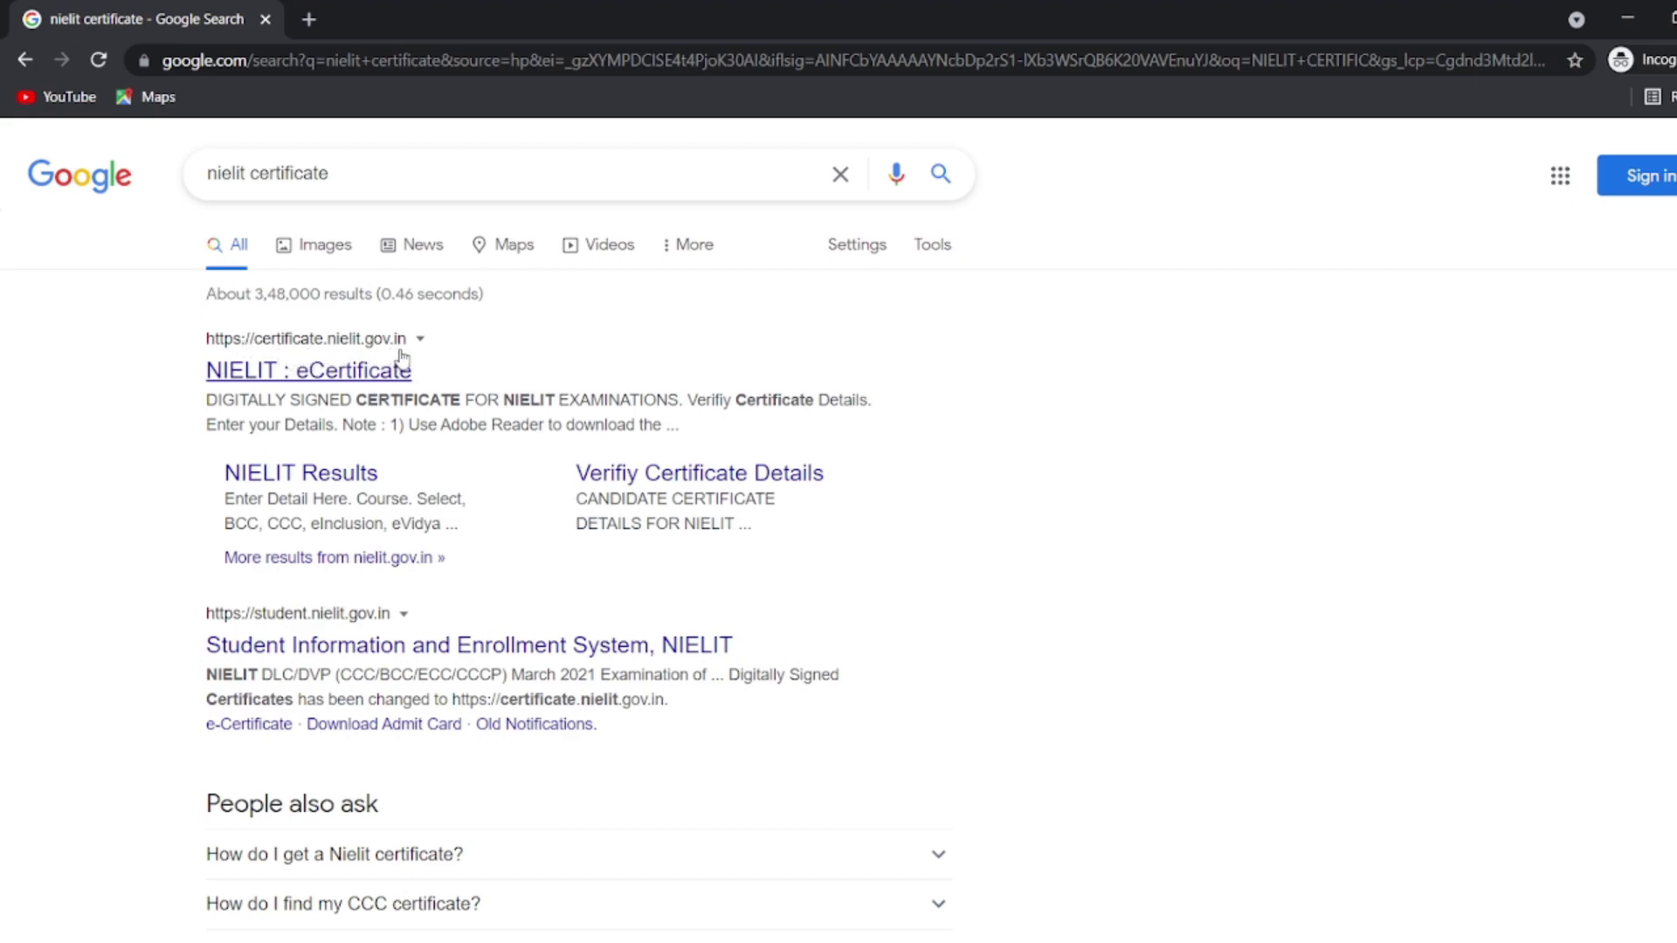
left_click(310, 387)
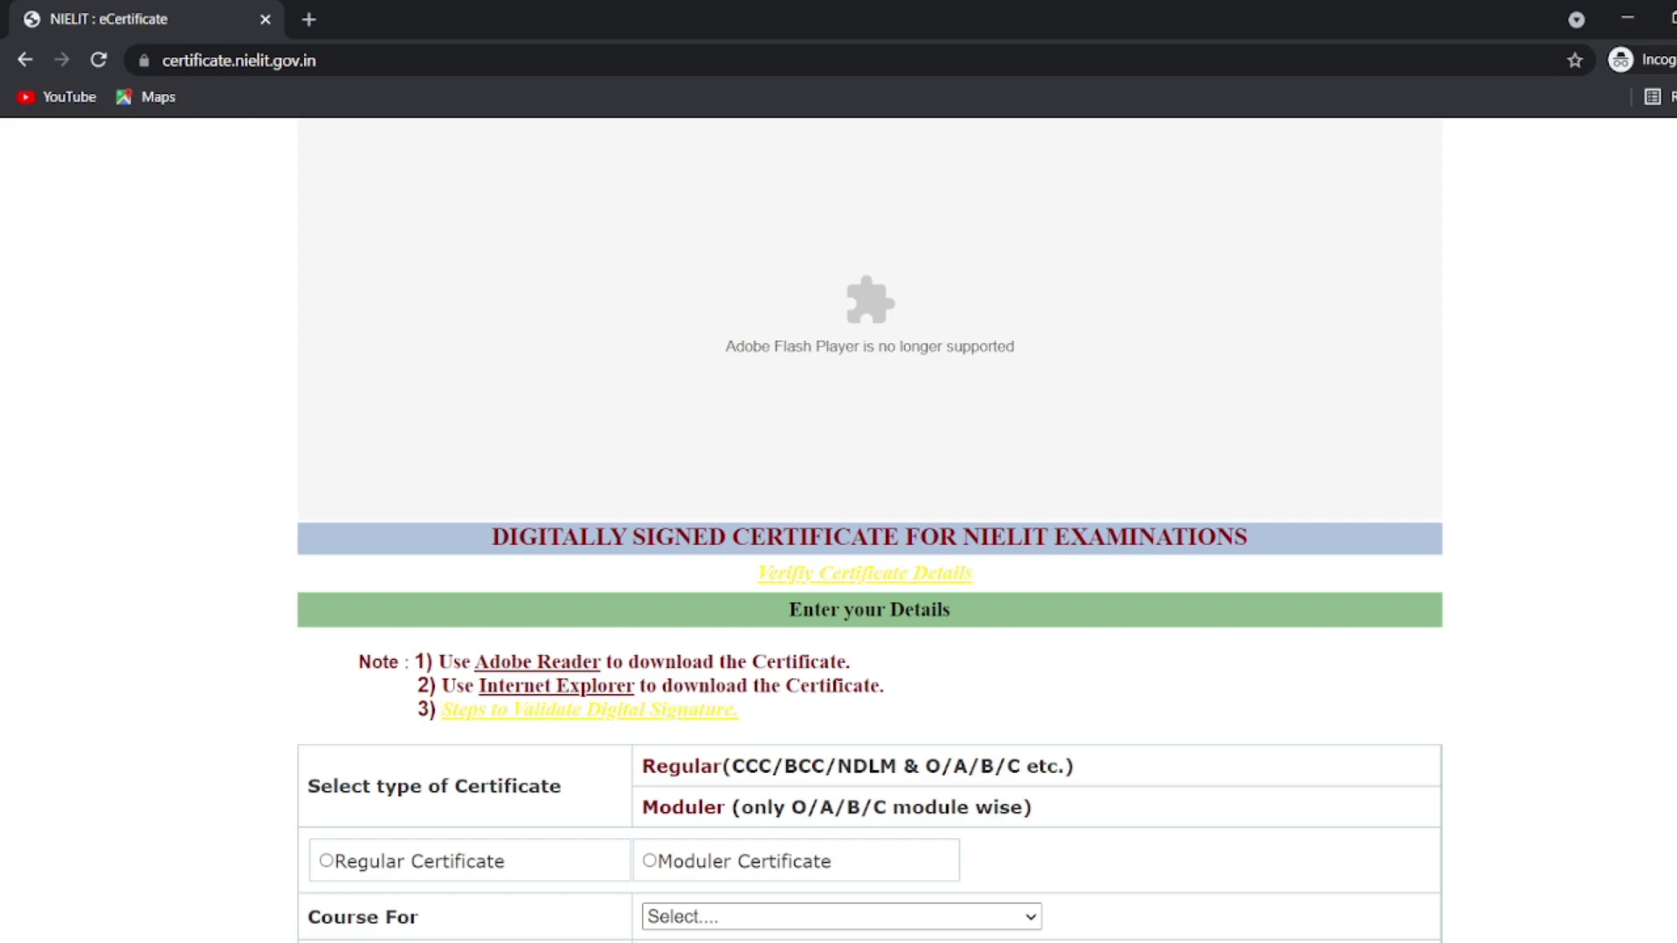
- Select Regular Certificate and set Course For to O Level
scroll(870, 586, "down", 3)
scroll(870, 585, "down", 4)
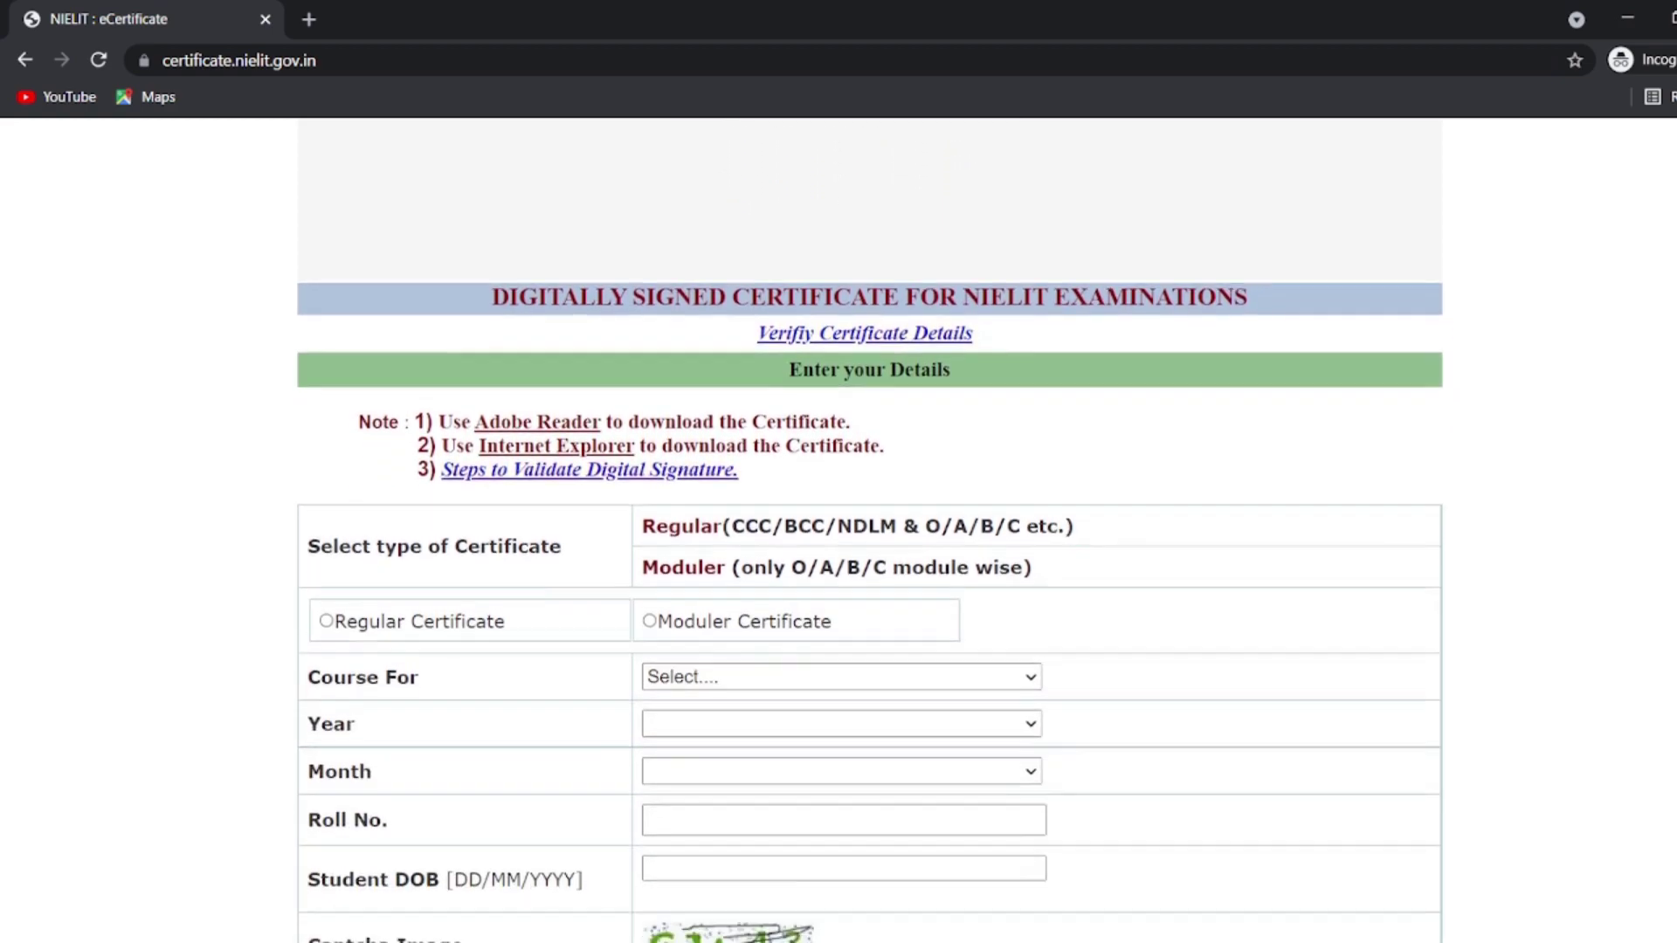
scroll(1276, 704, "down", 2)
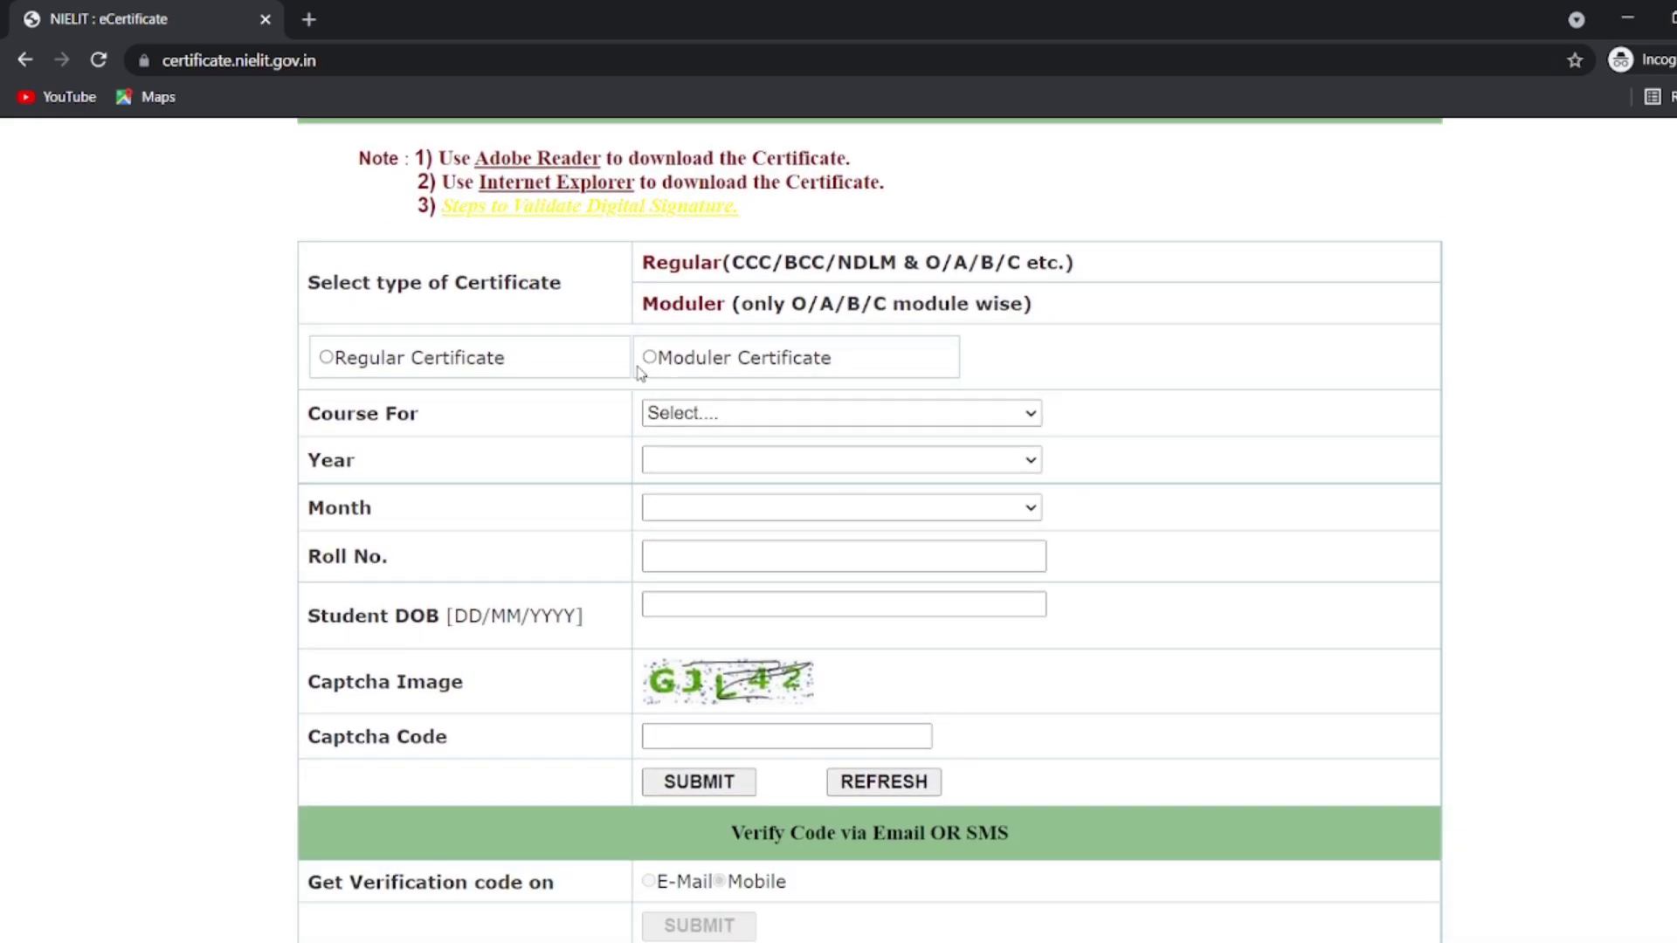
left_click(326, 358)
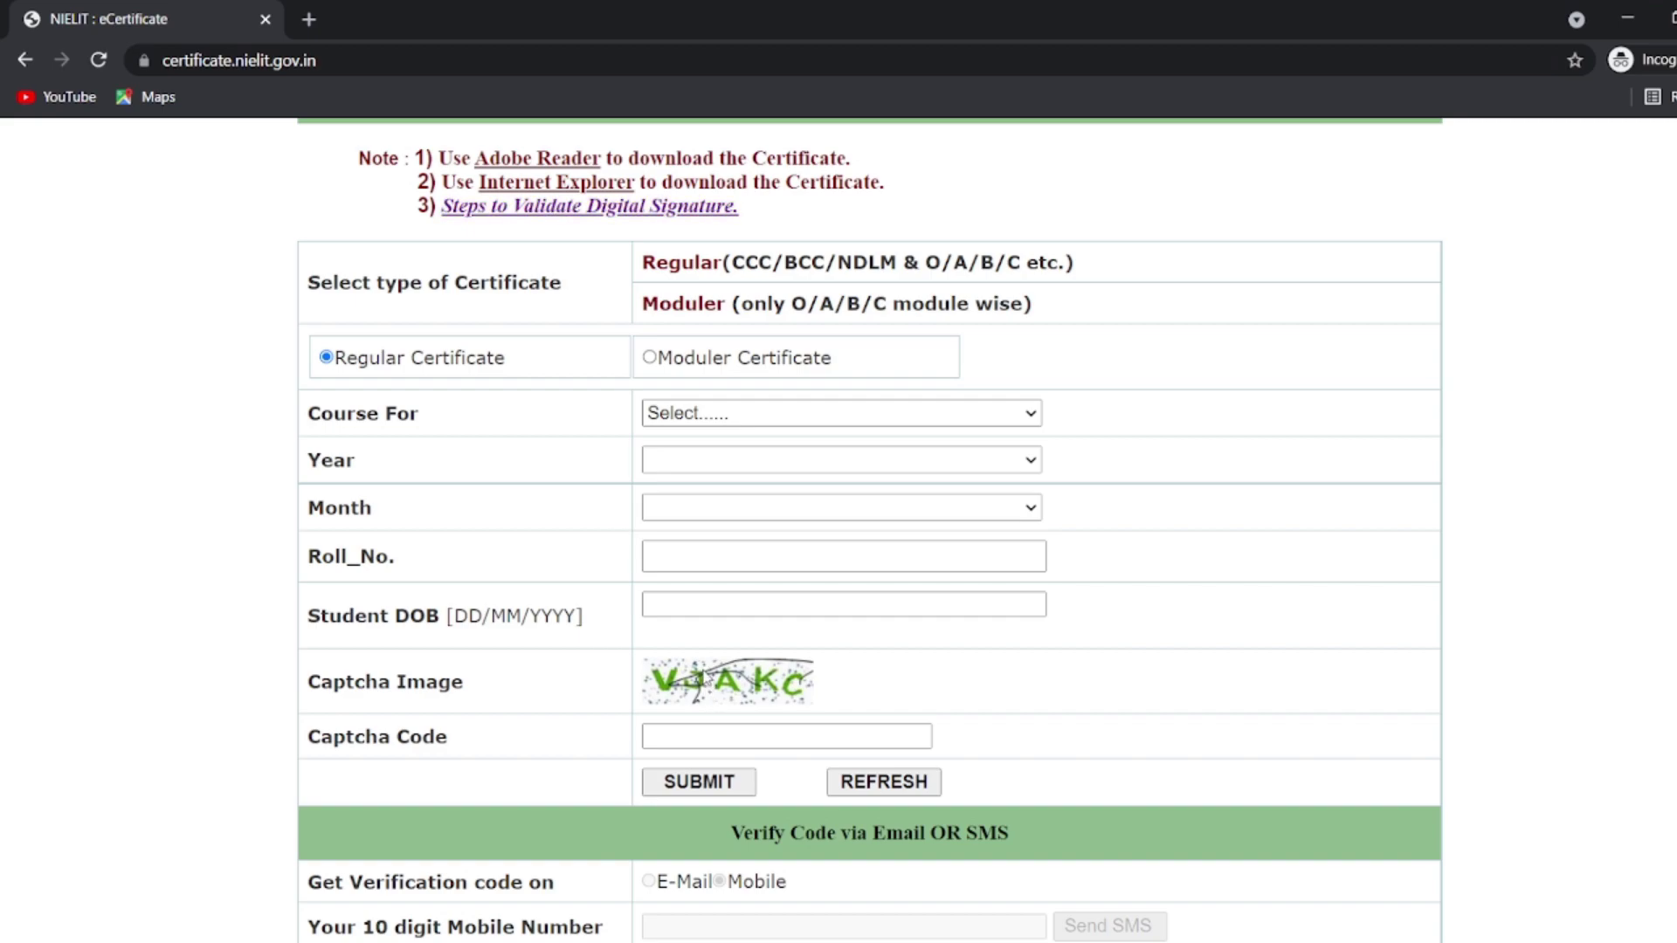
left_click(699, 494)
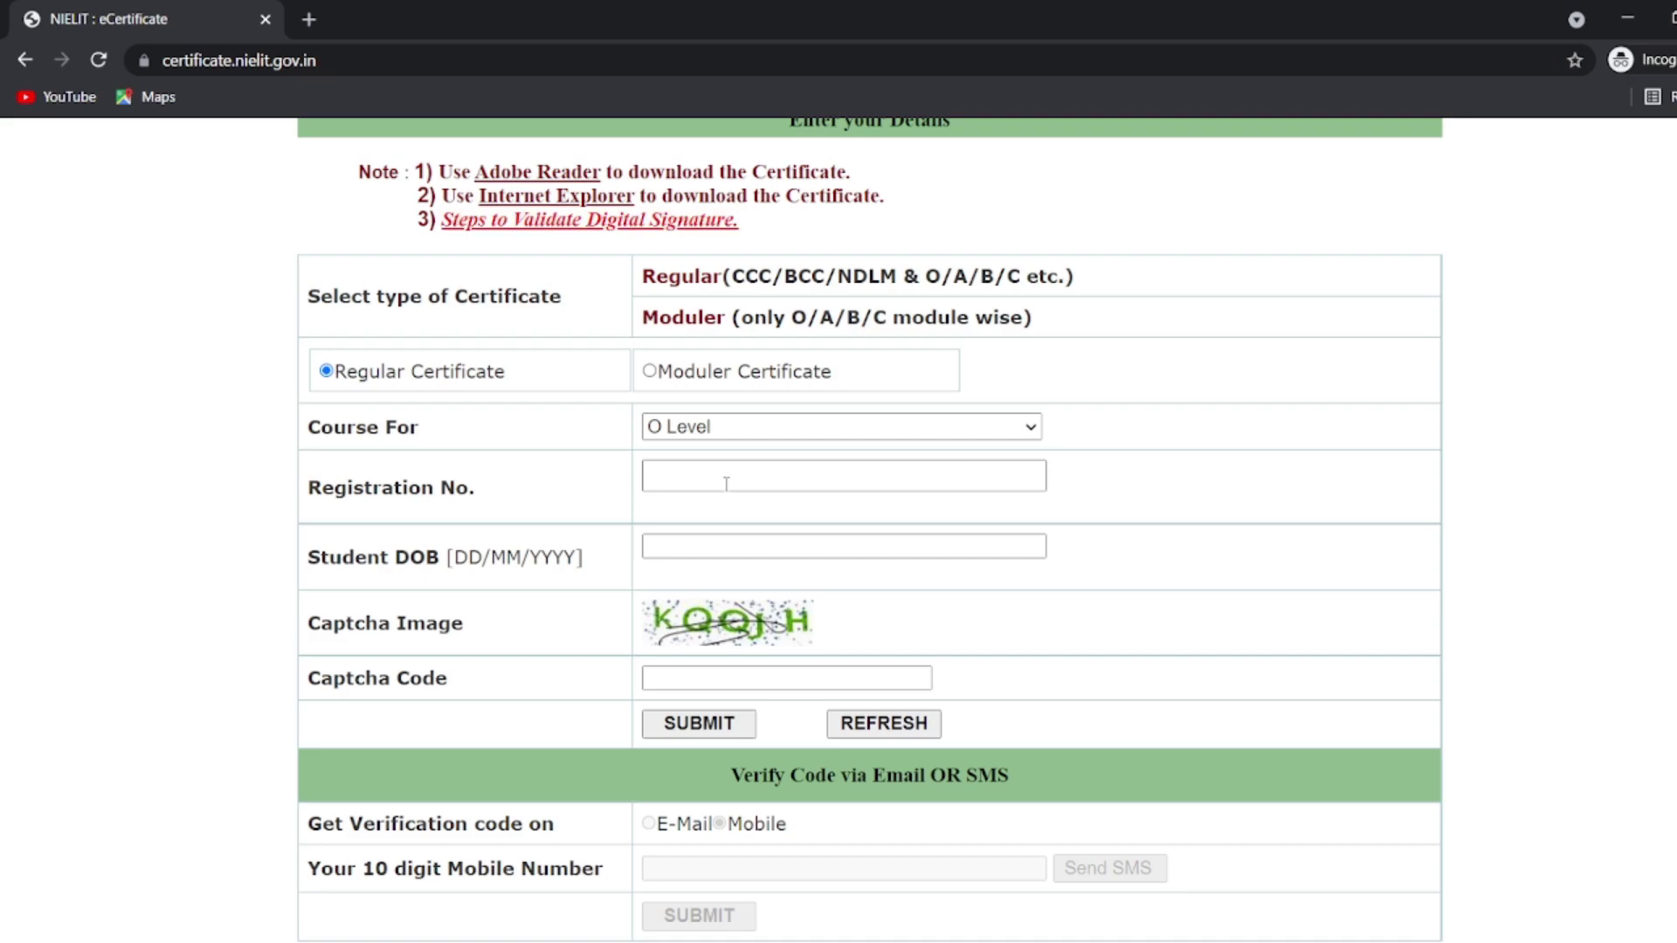
- Enter the student's registration number, date of birth and the captcha code, then submit the details
left_click(725, 484)
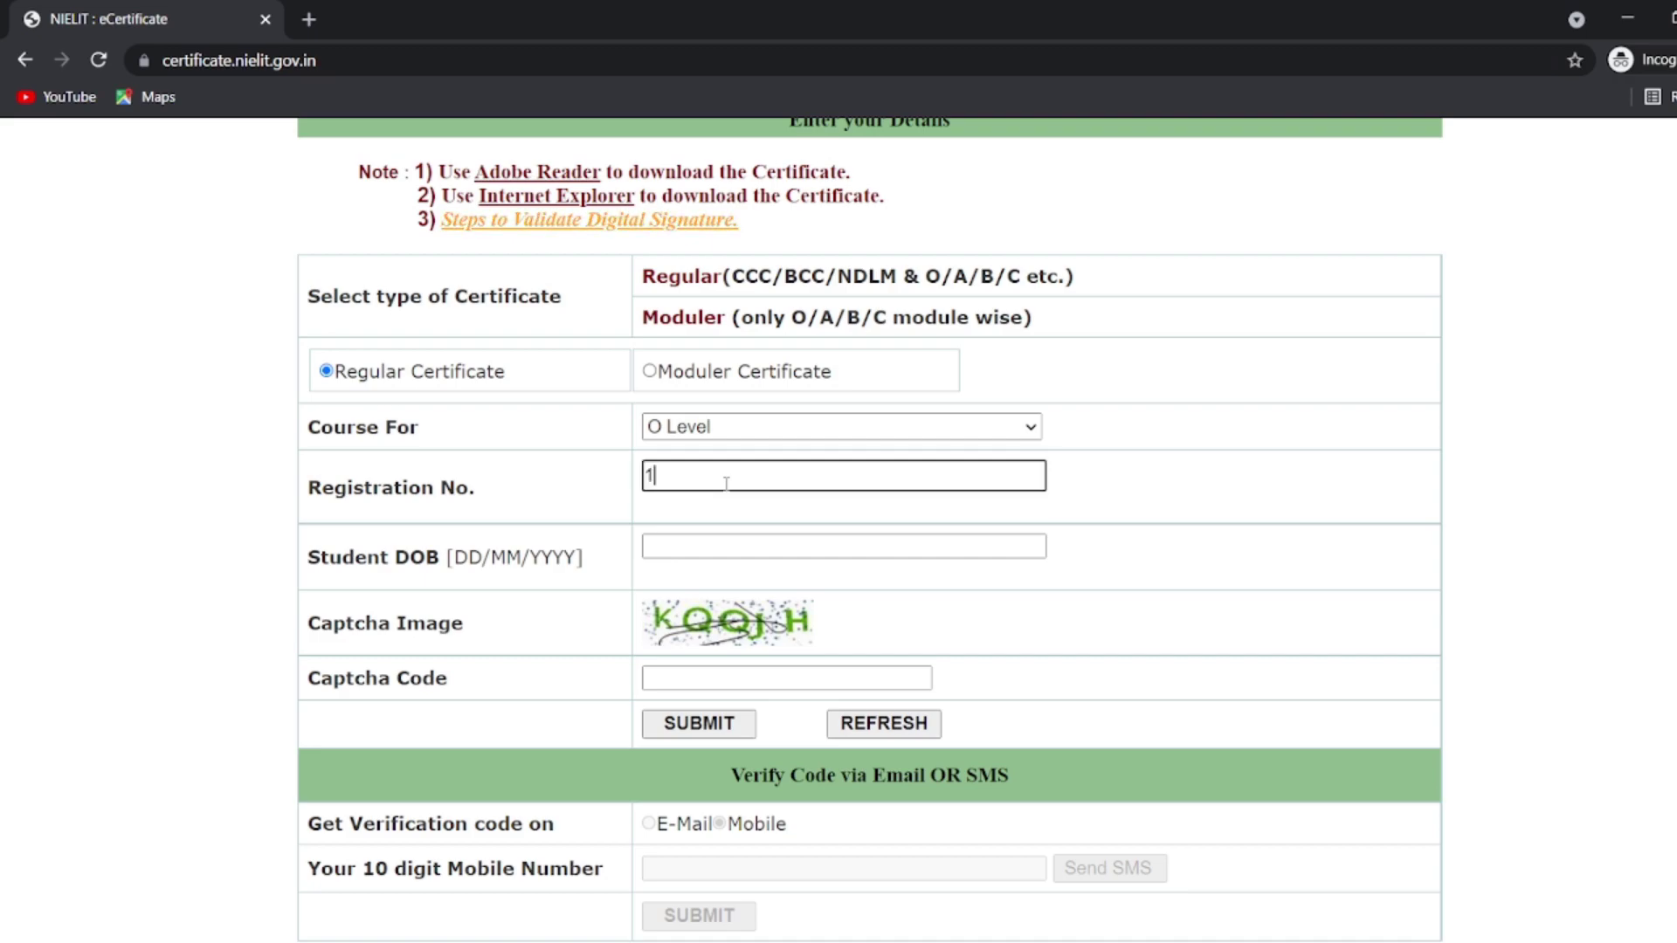
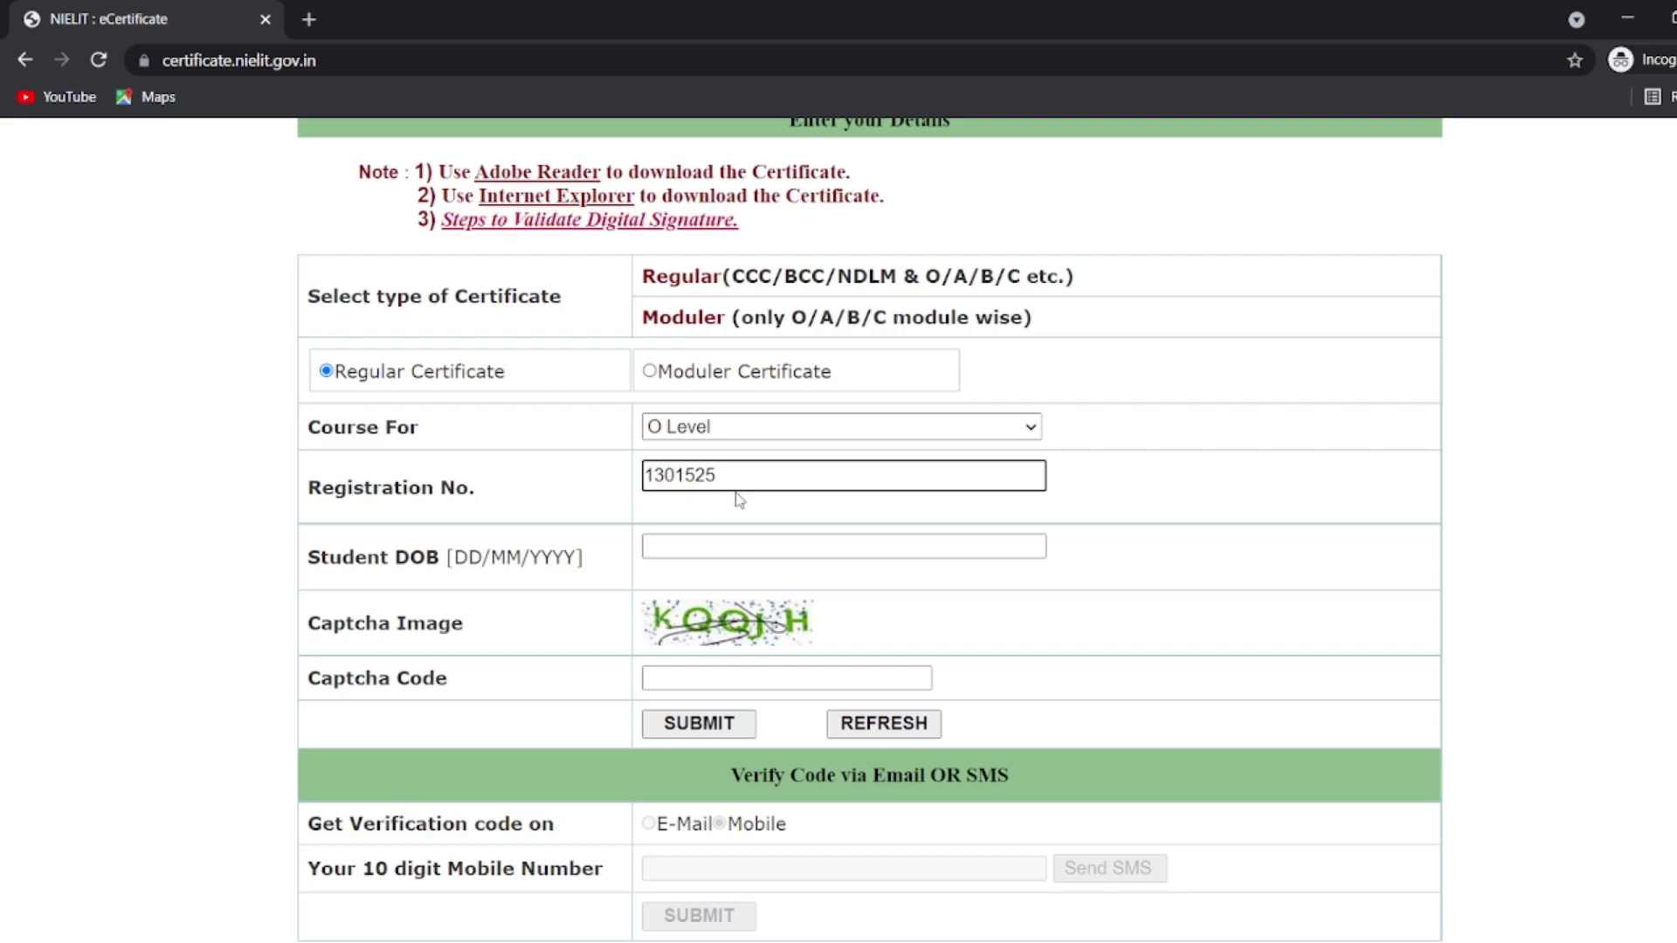
left_click(668, 551)
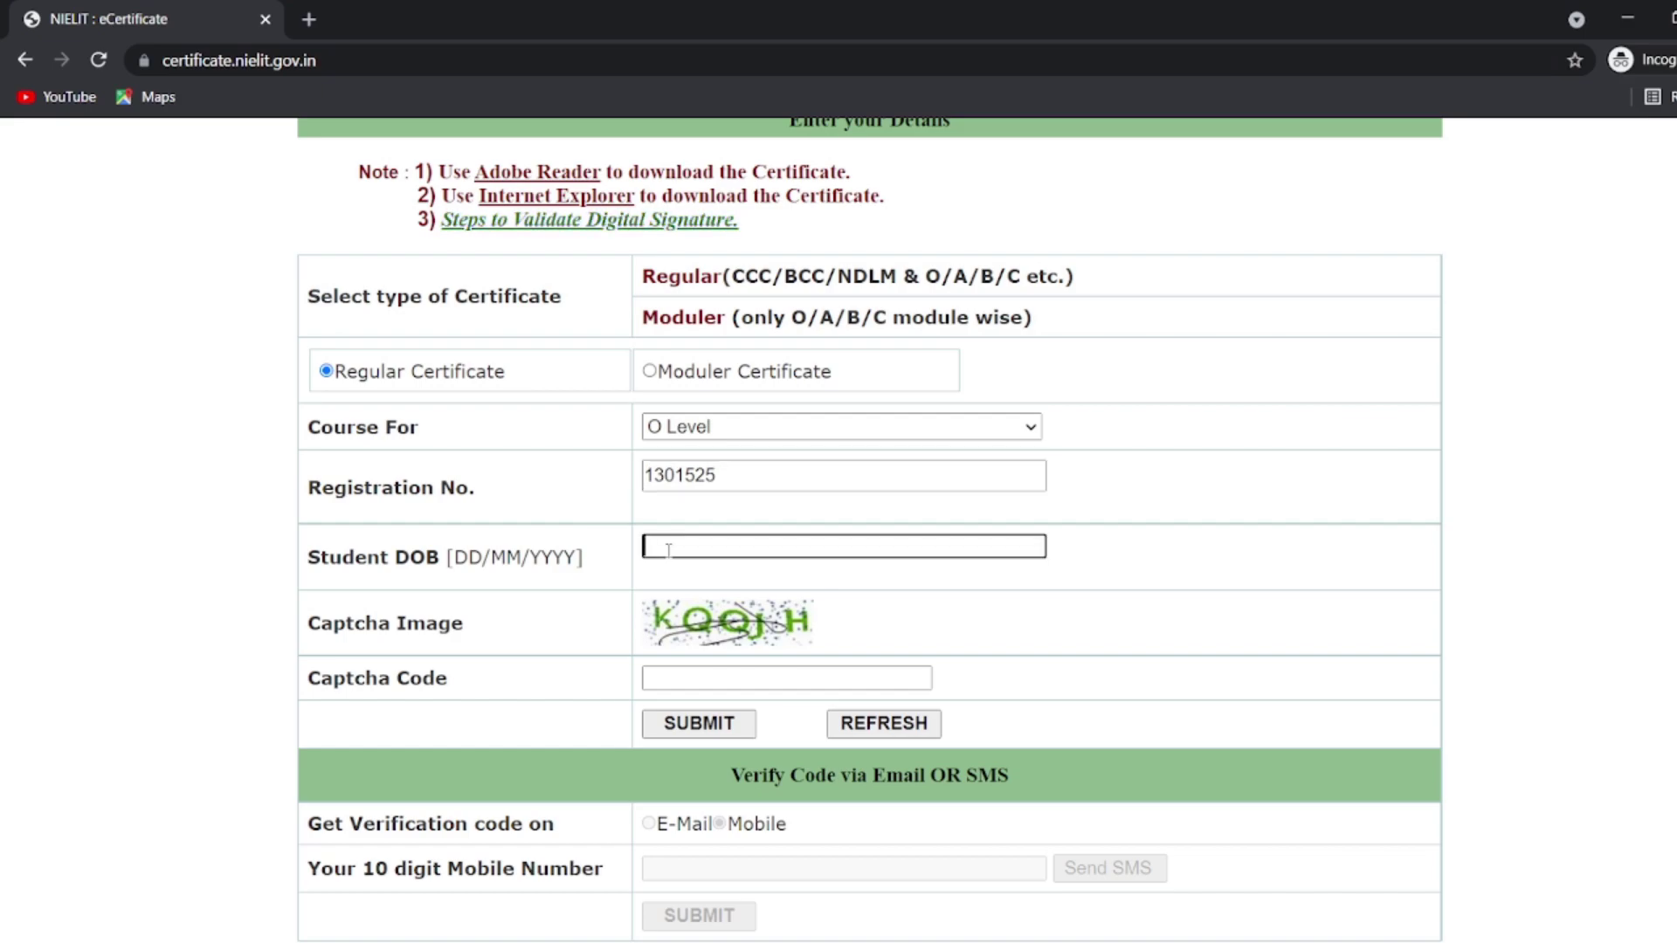
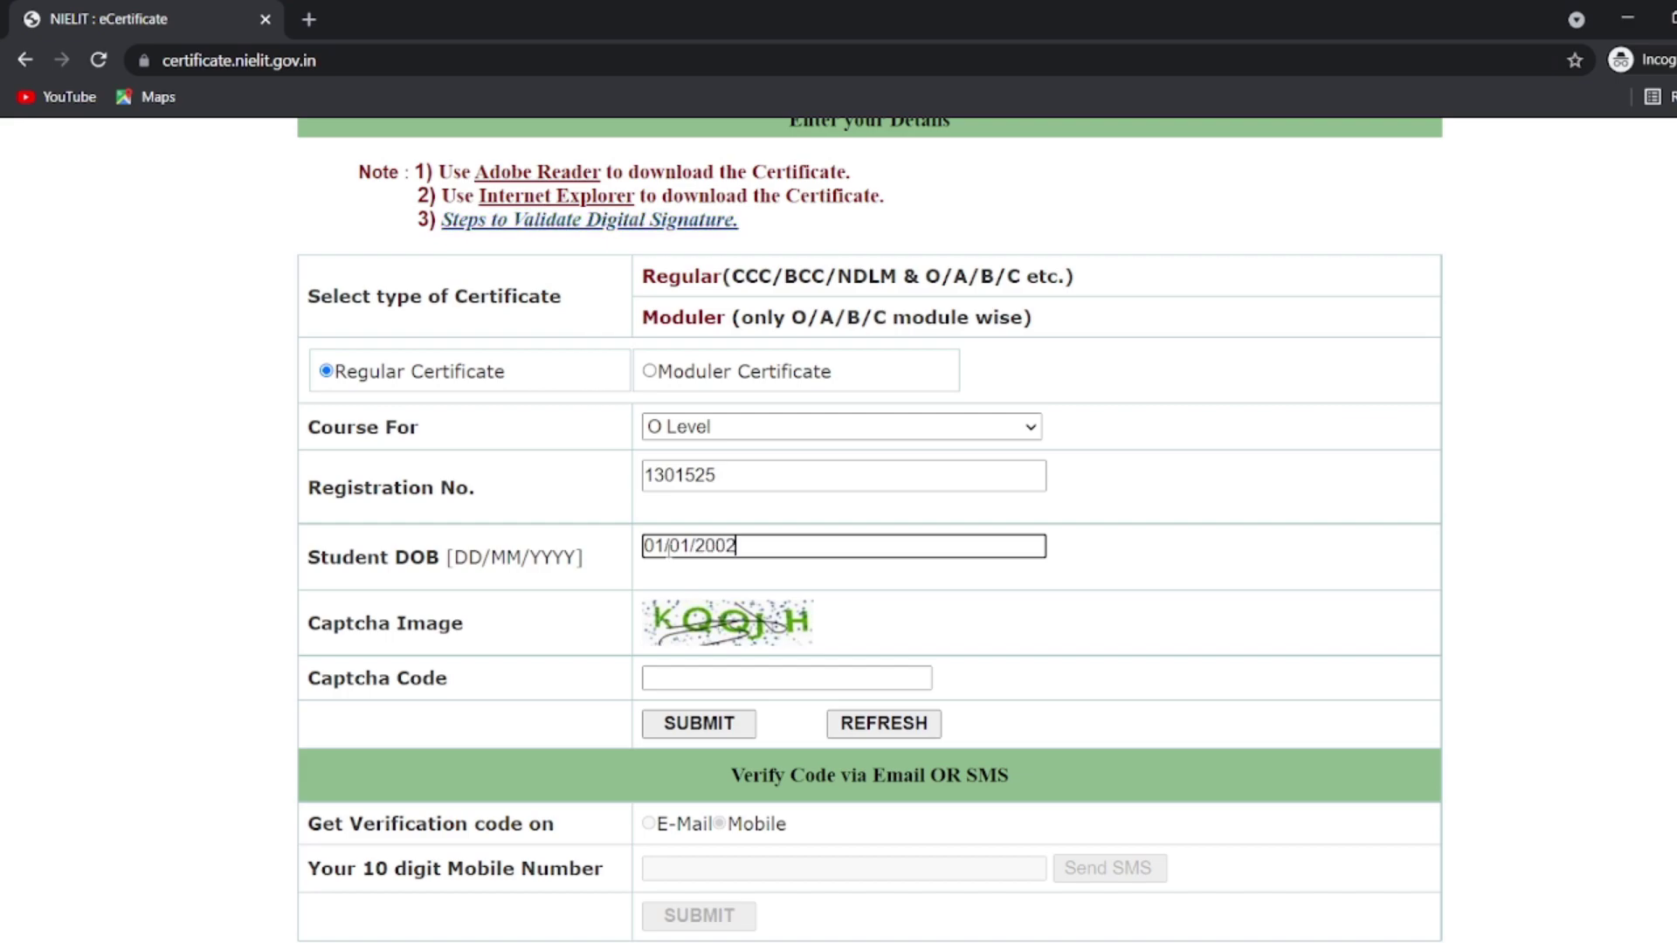
left_click(681, 681)
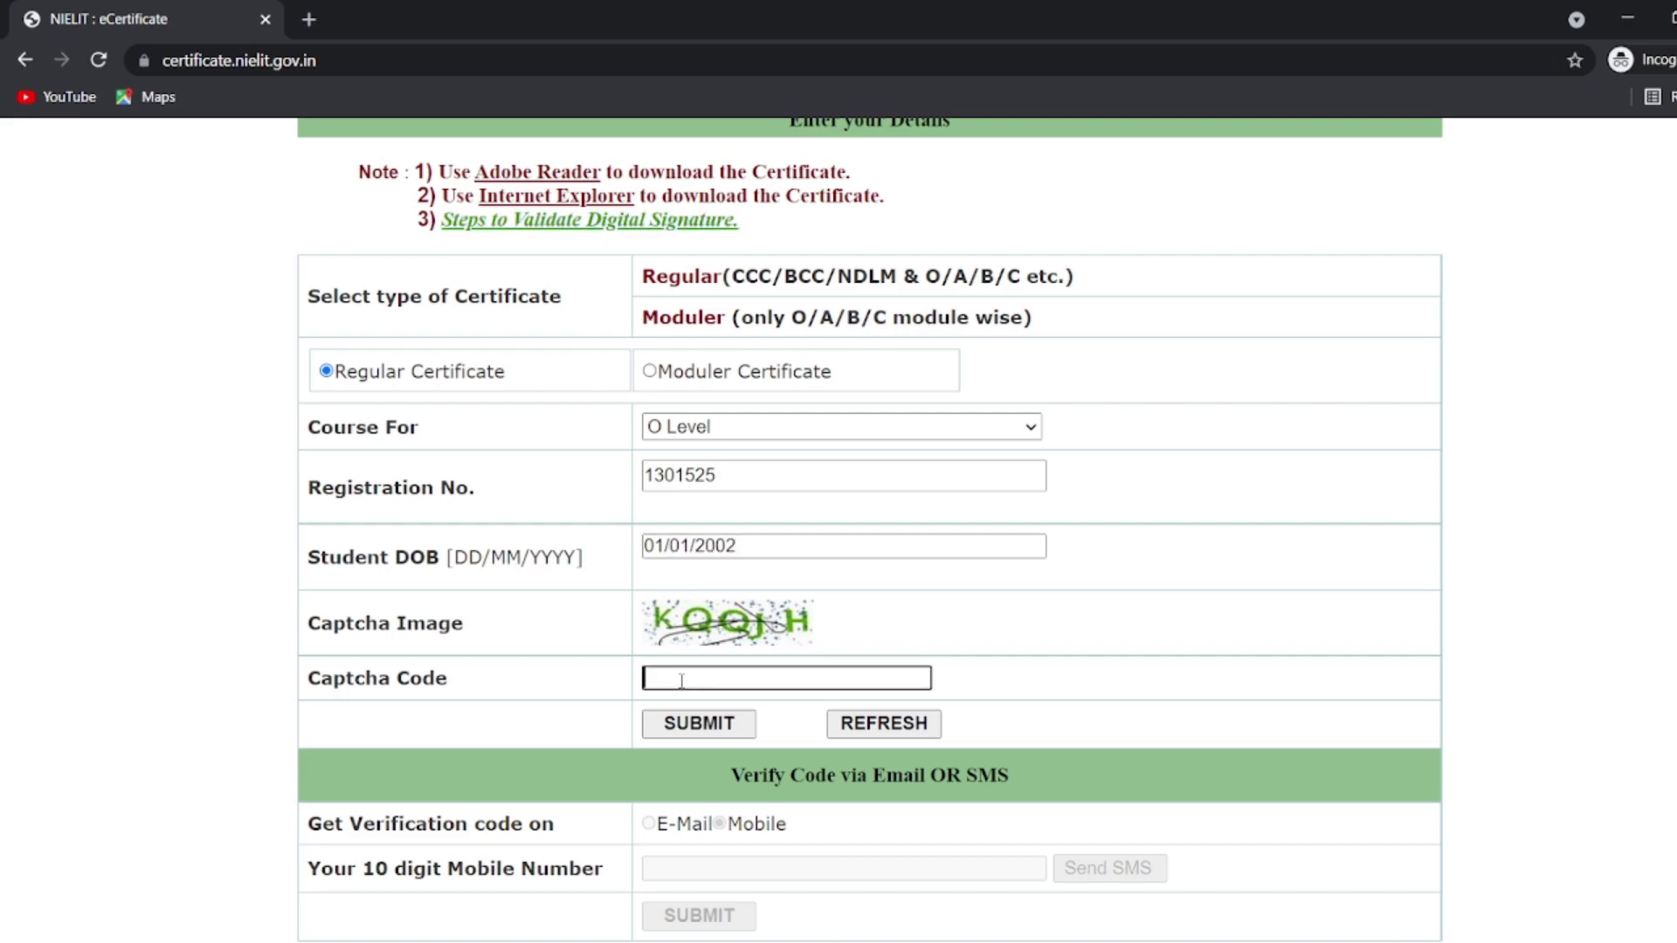
type("K")
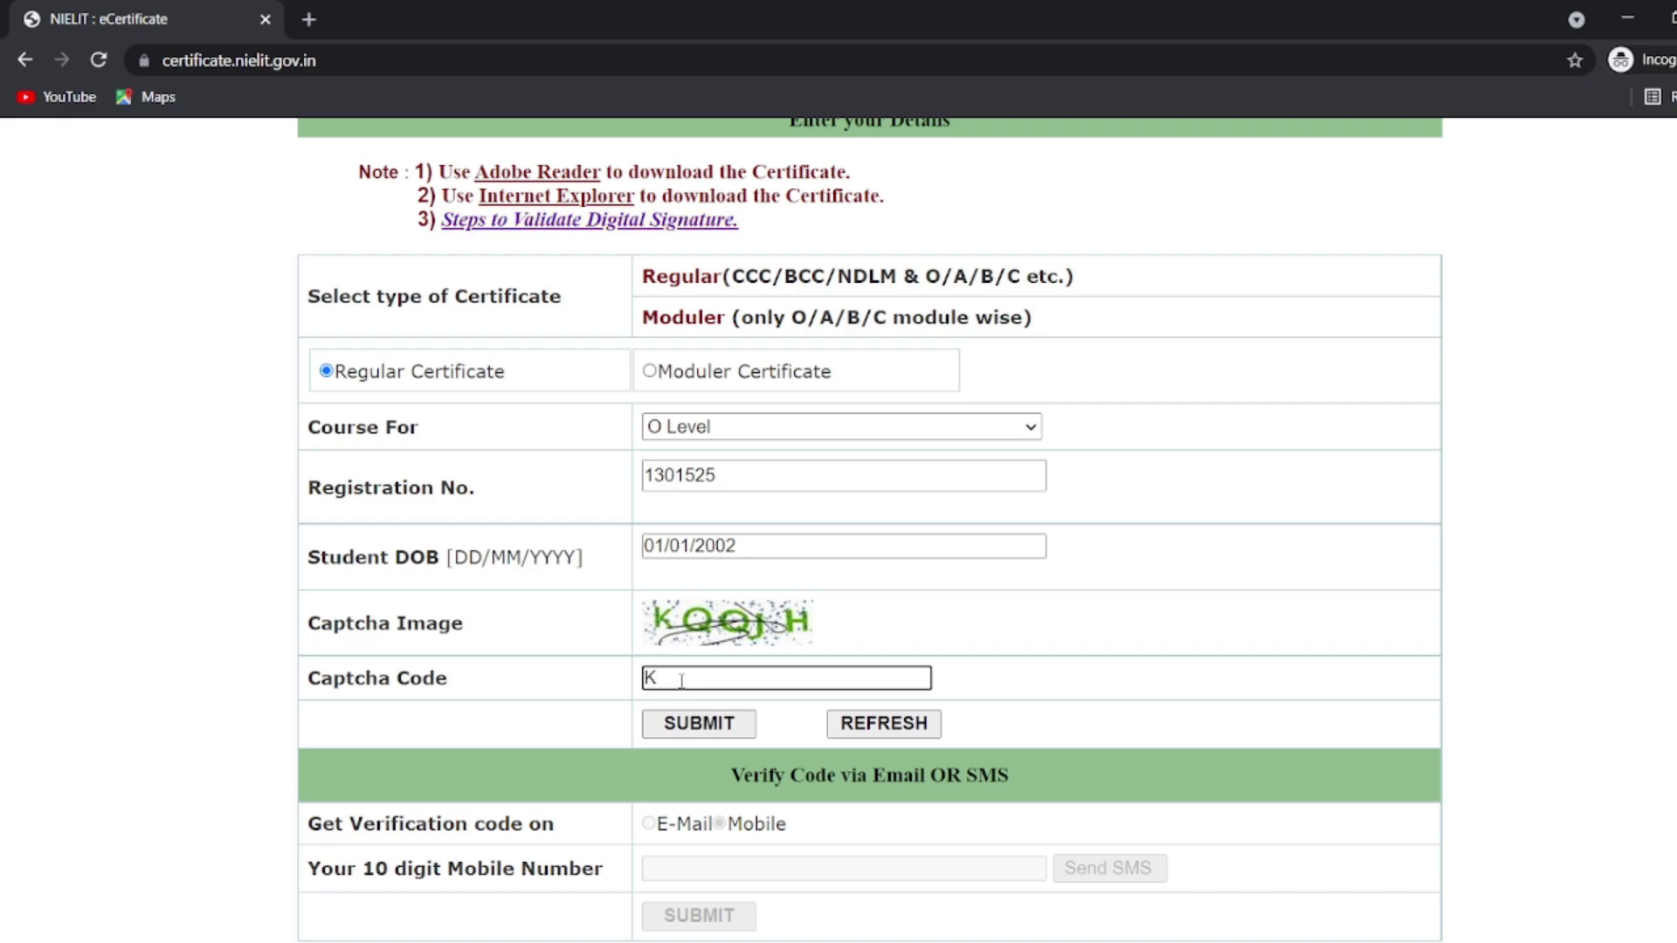
type("Q")
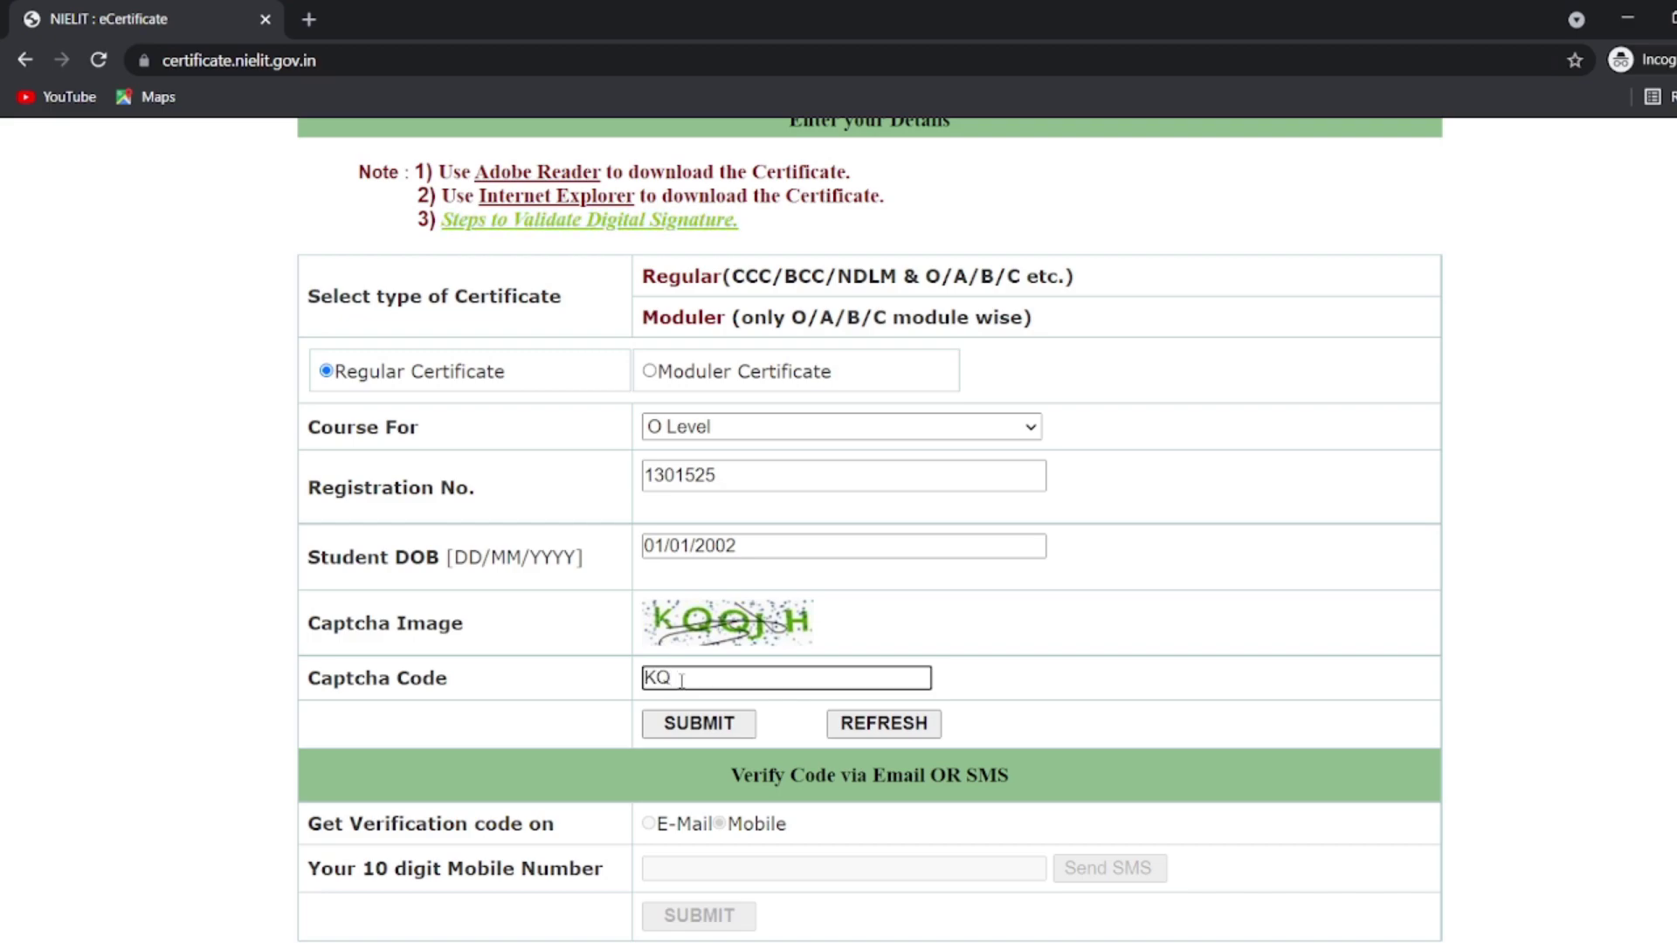
type("QJ")
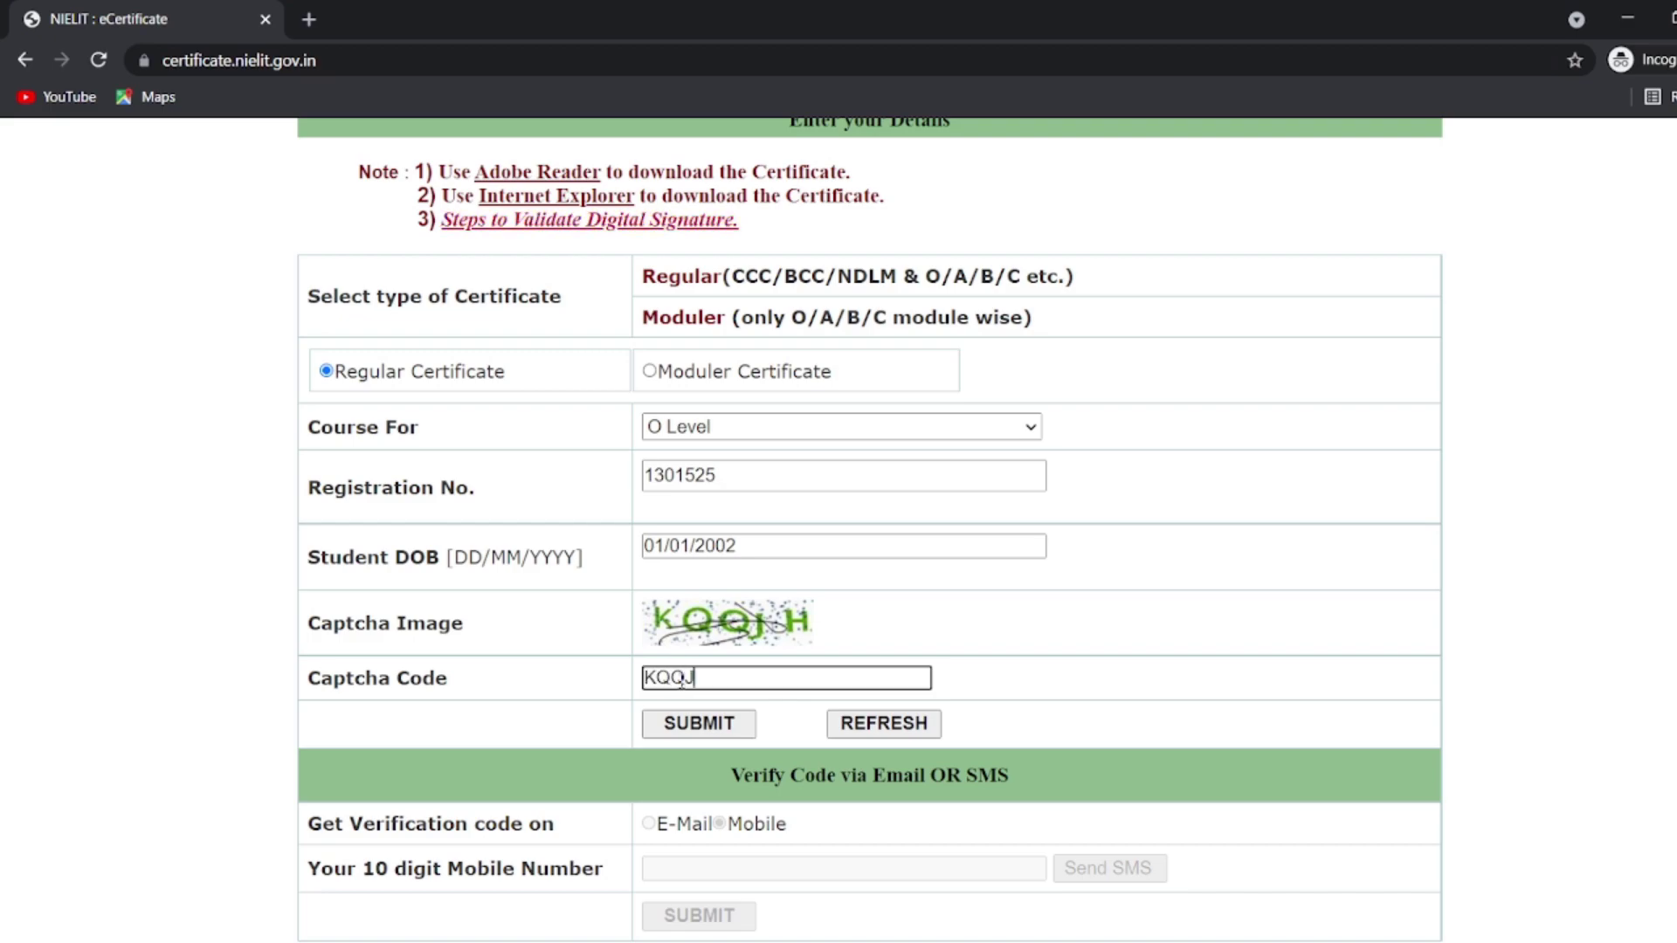
type("H")
left_click(699, 724)
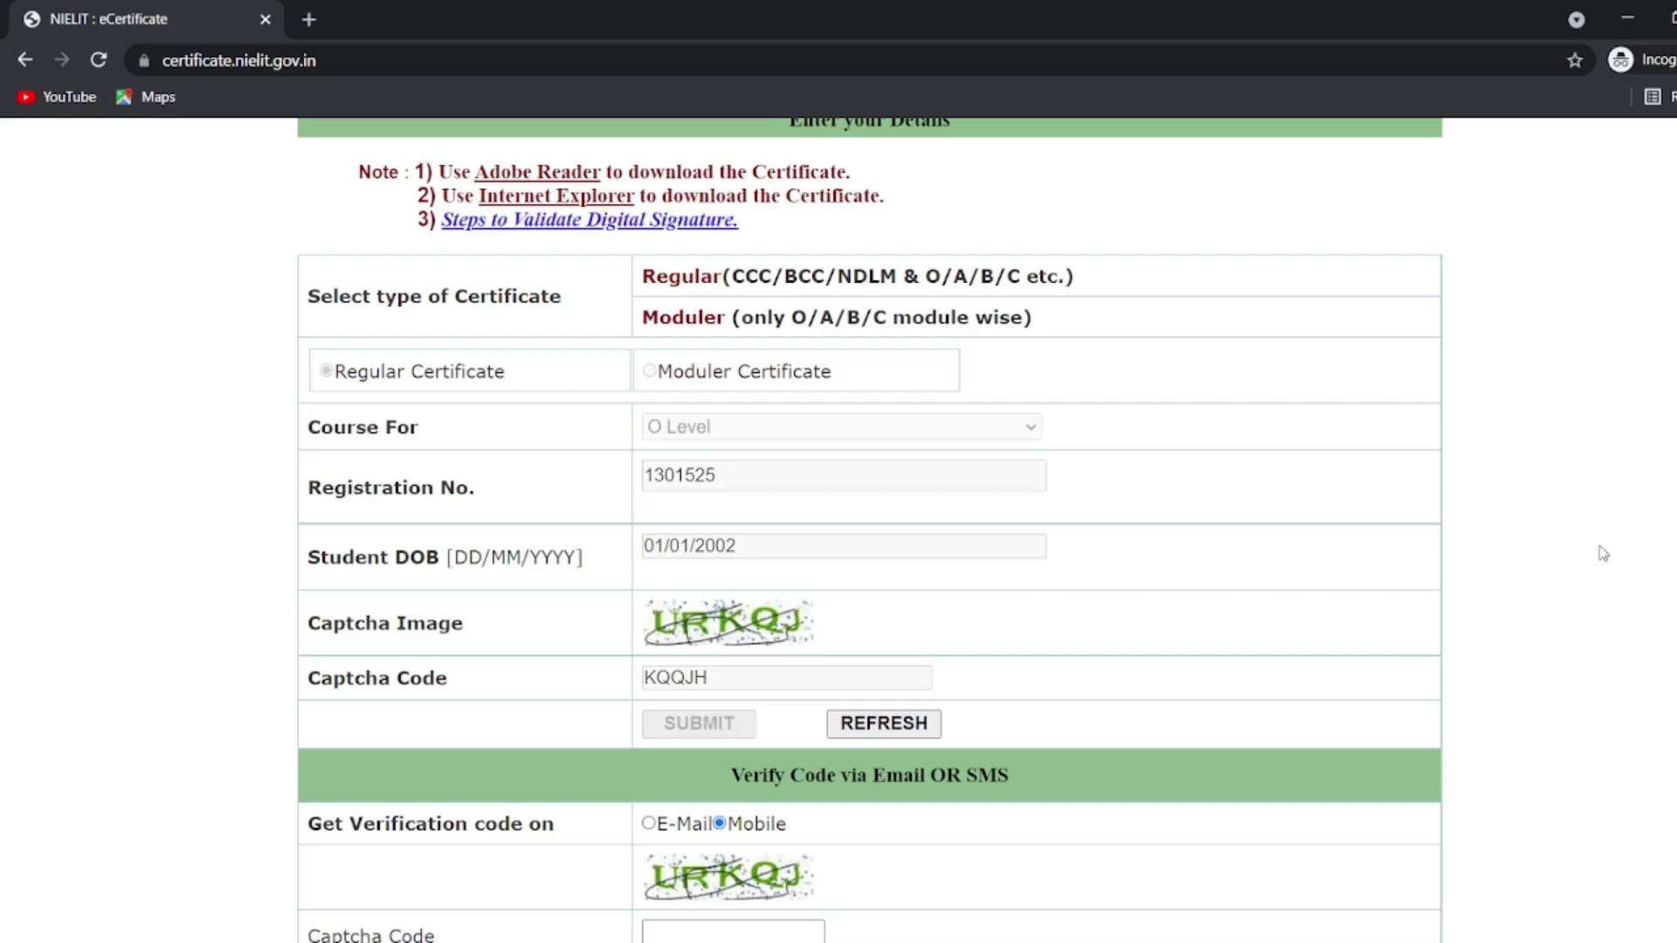
- Choose E-Mail as the verification method and enter the shown captcha code
scroll(869, 525, "down", 2)
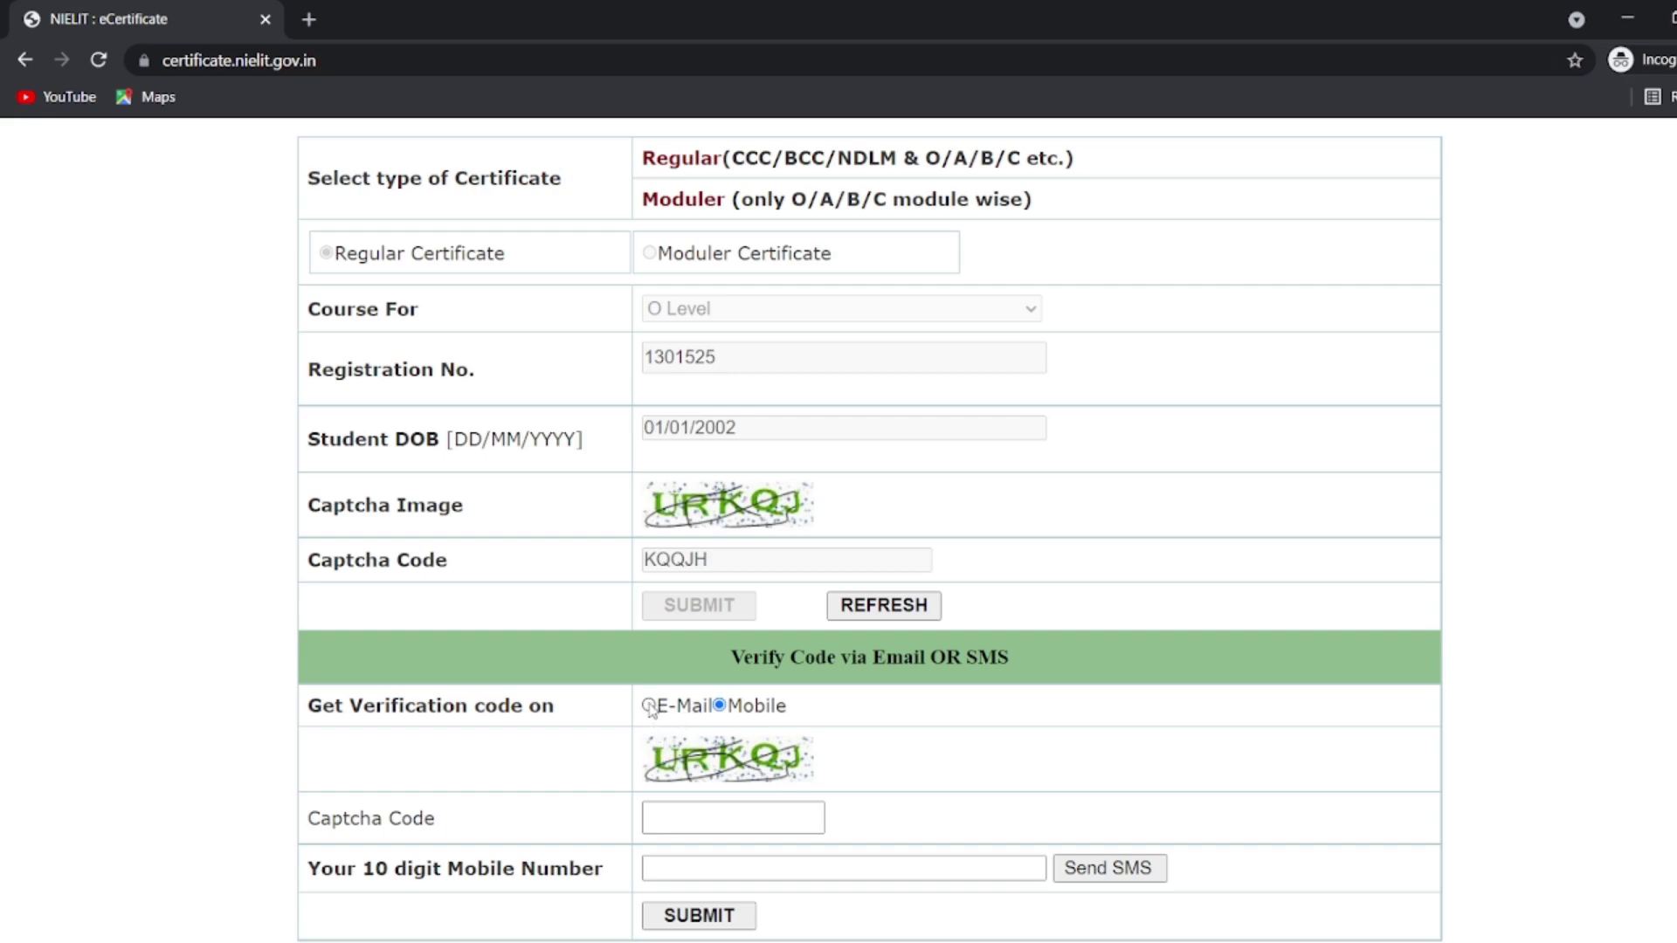
left_click(649, 706)
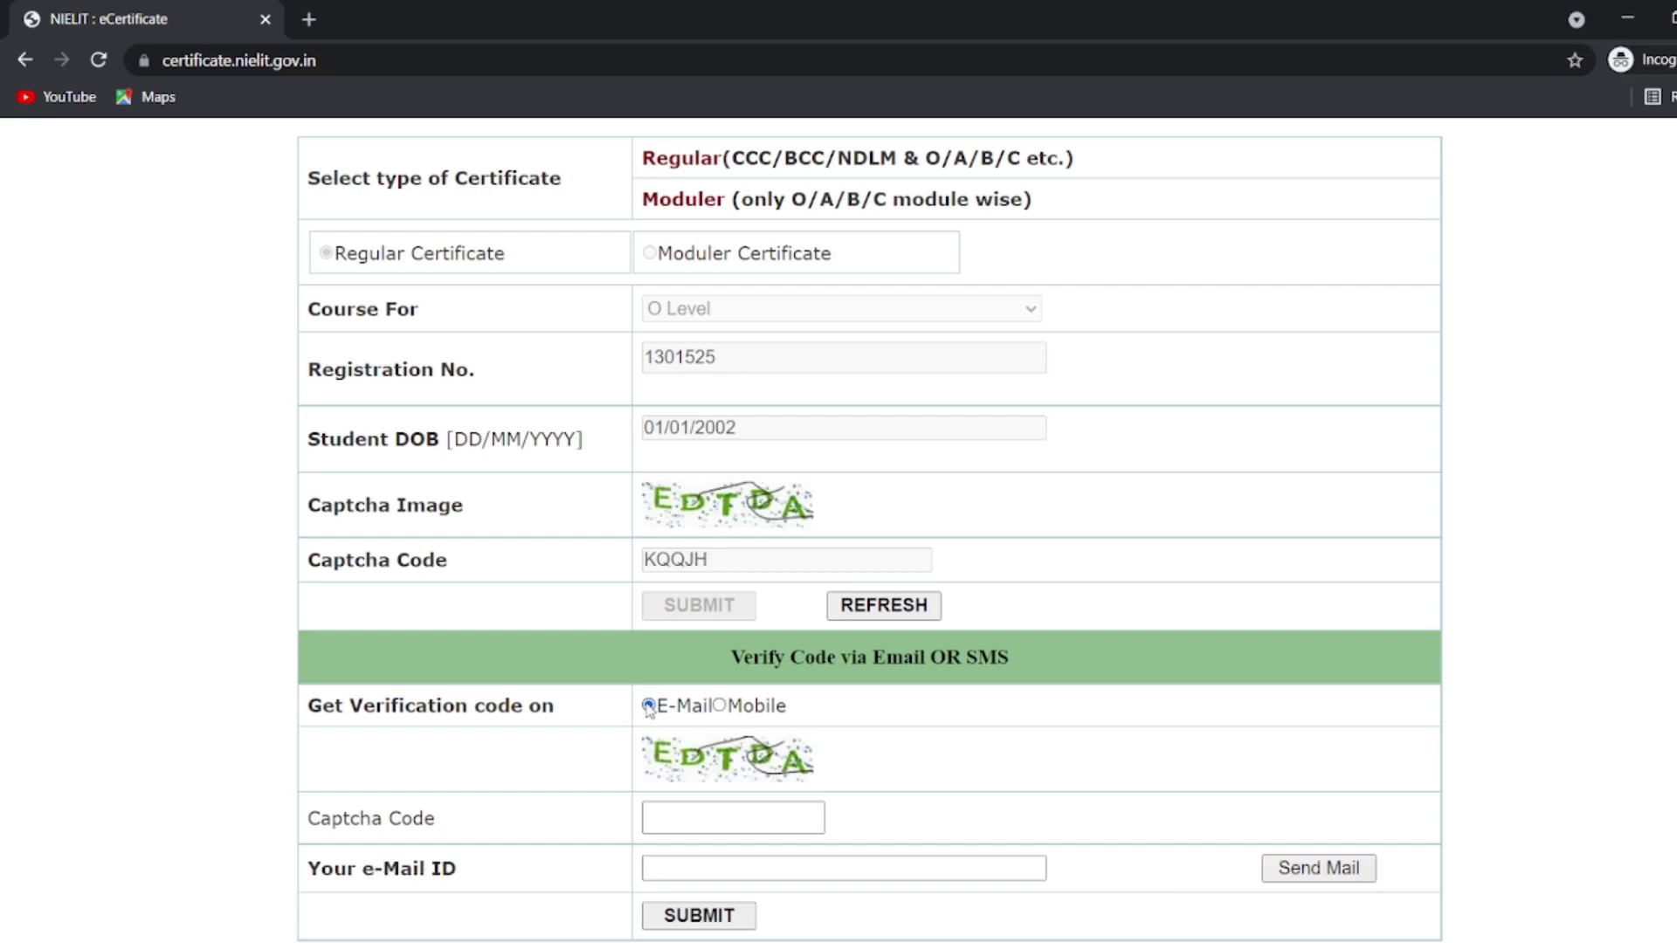
left_click(671, 819)
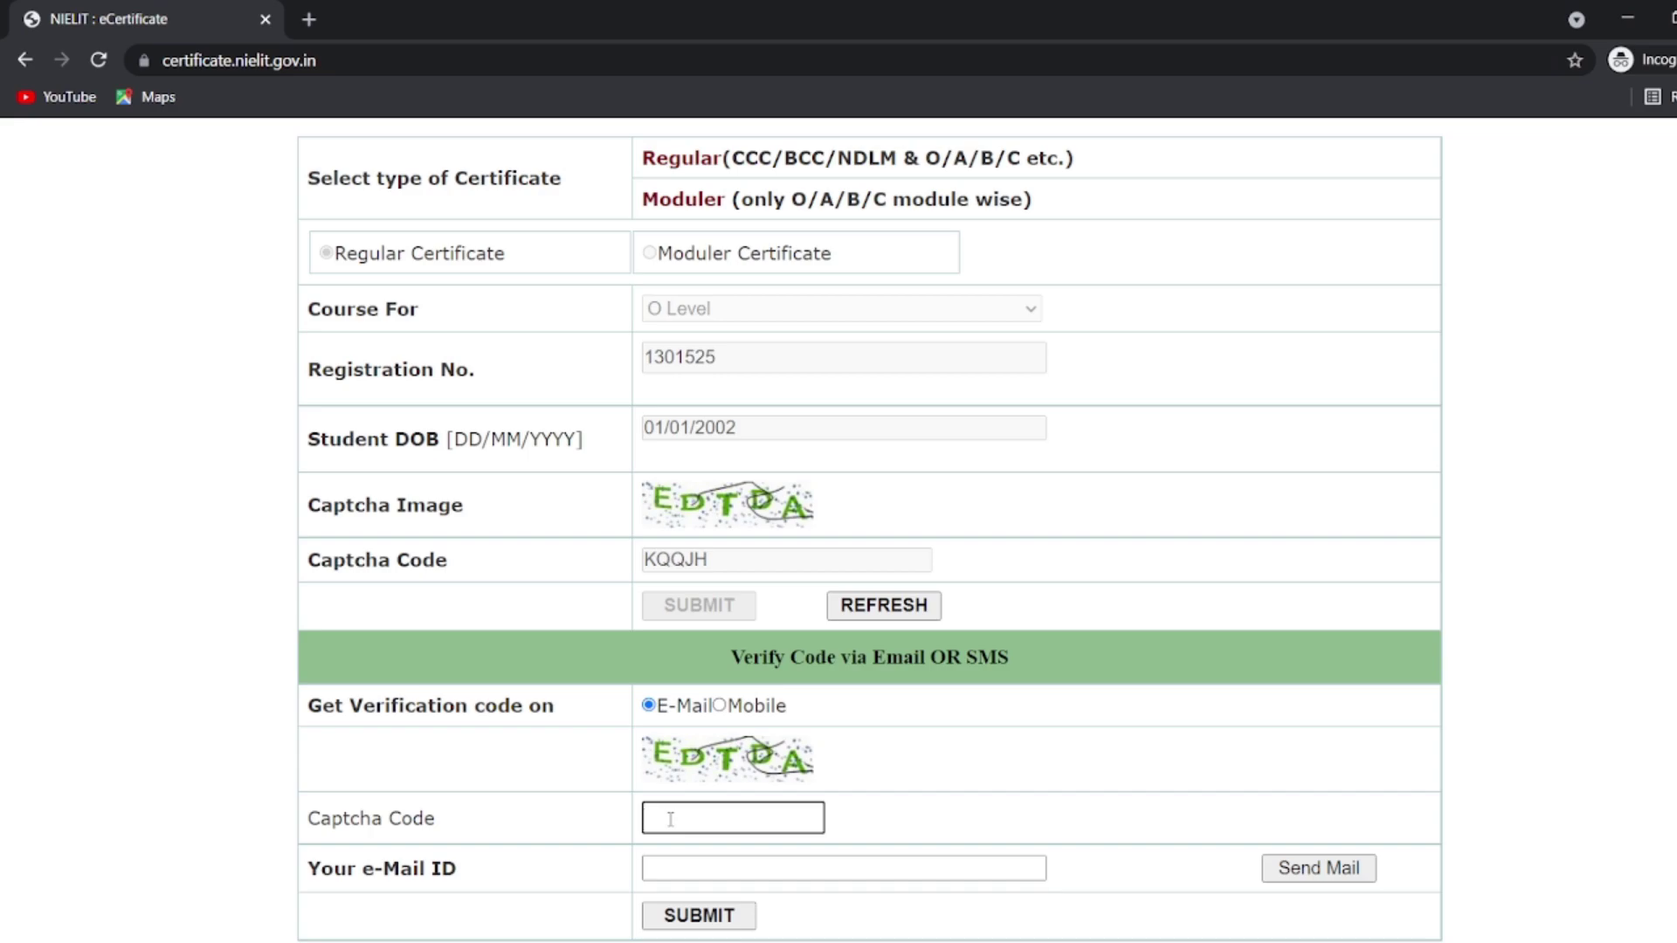
type("EDTDA")
- Enter the e-mail address, send the OTP mail, and dismiss the confirmation alert
left_click(666, 870)
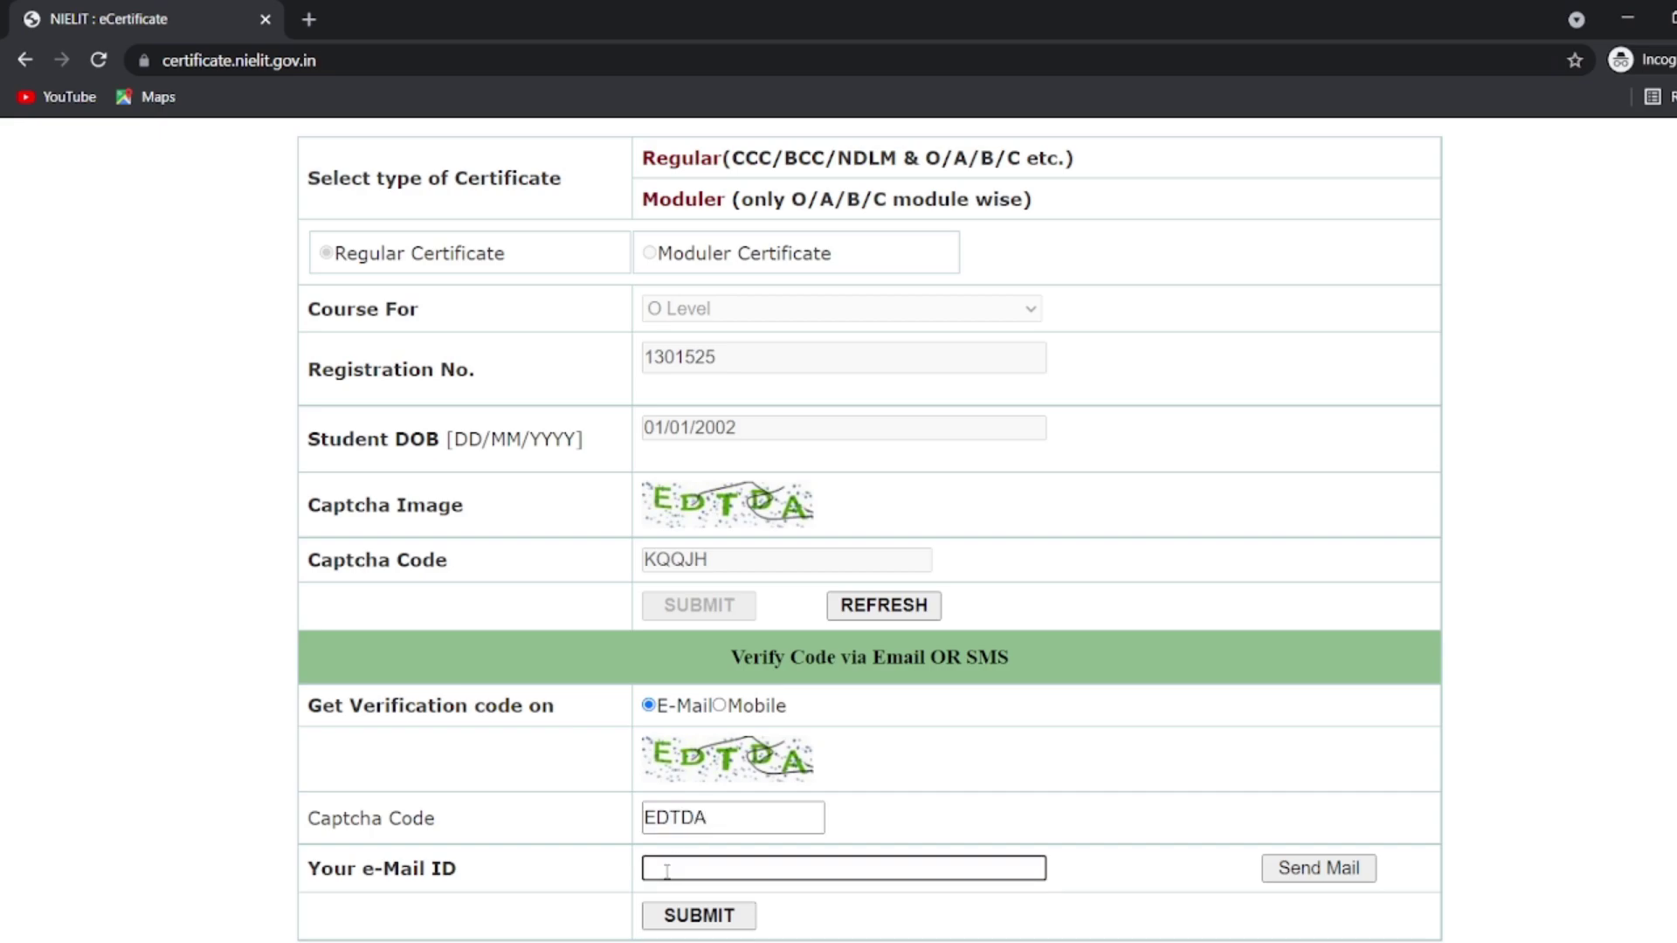
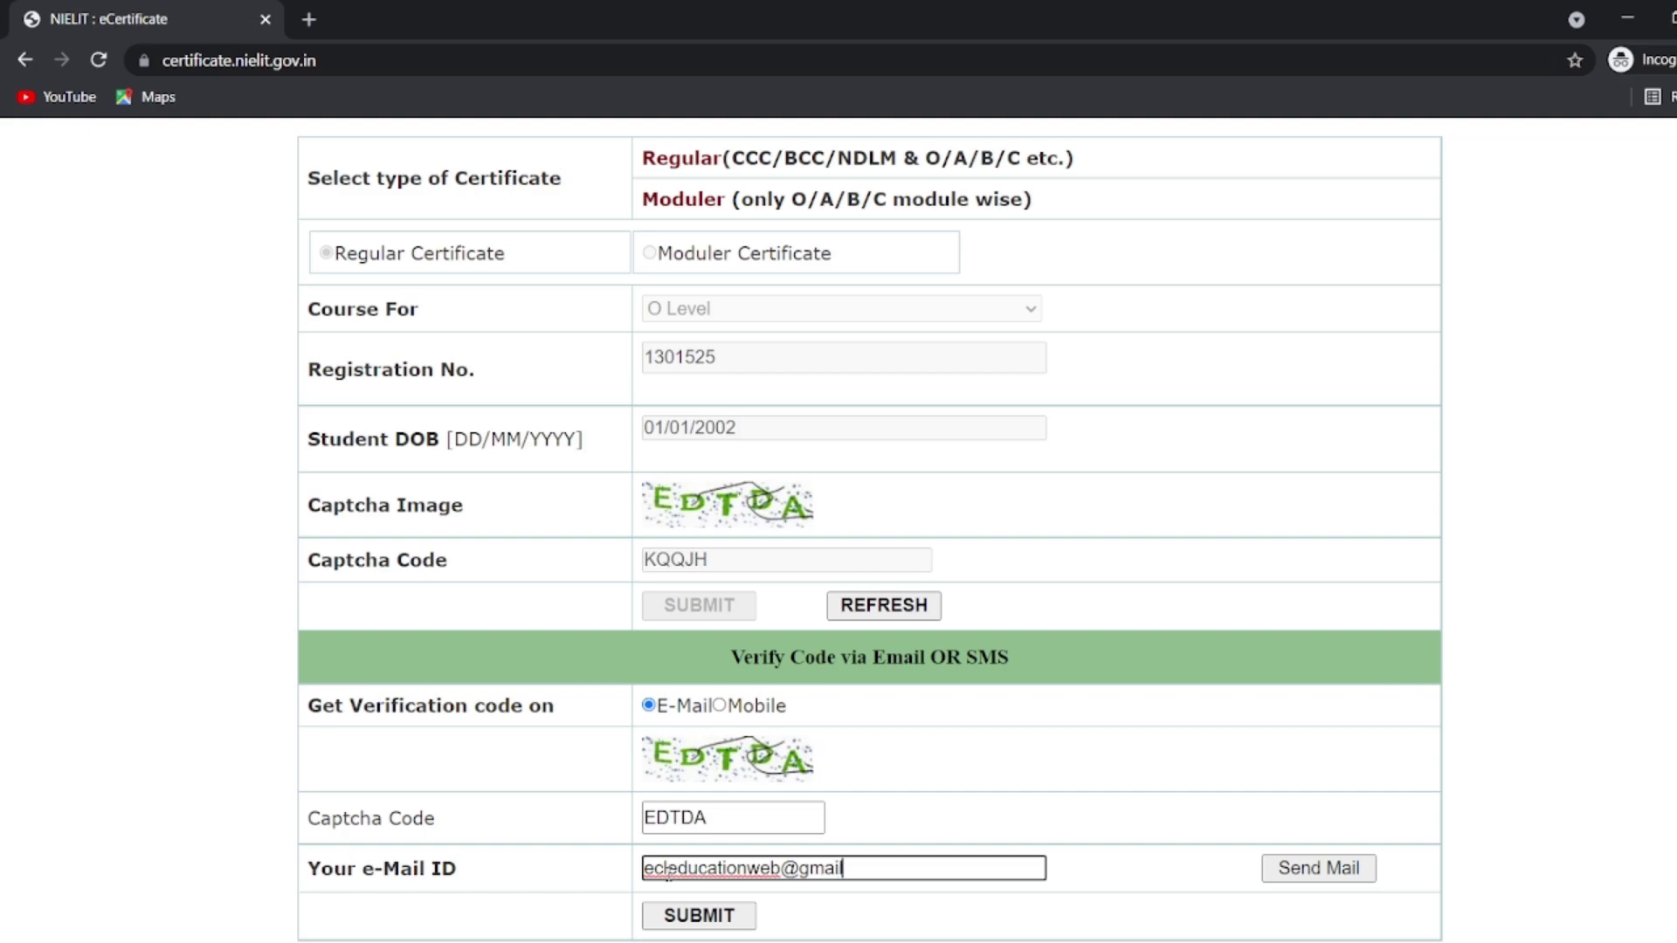
left_click(1303, 879)
left_click(1321, 873)
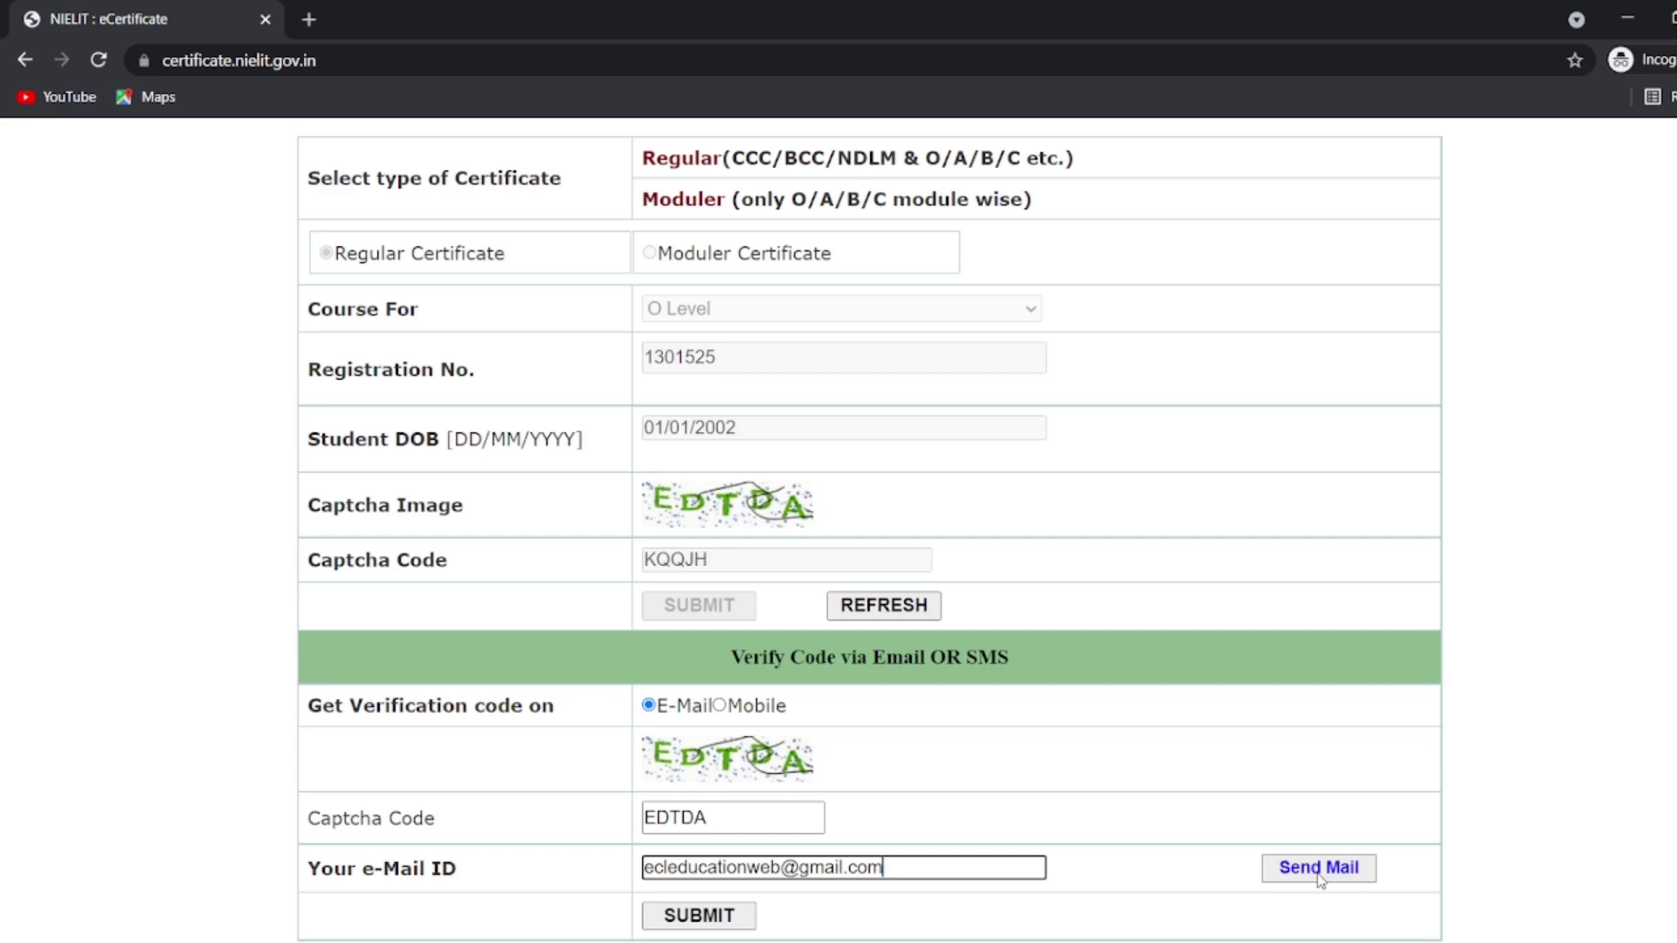
left_click(1321, 873)
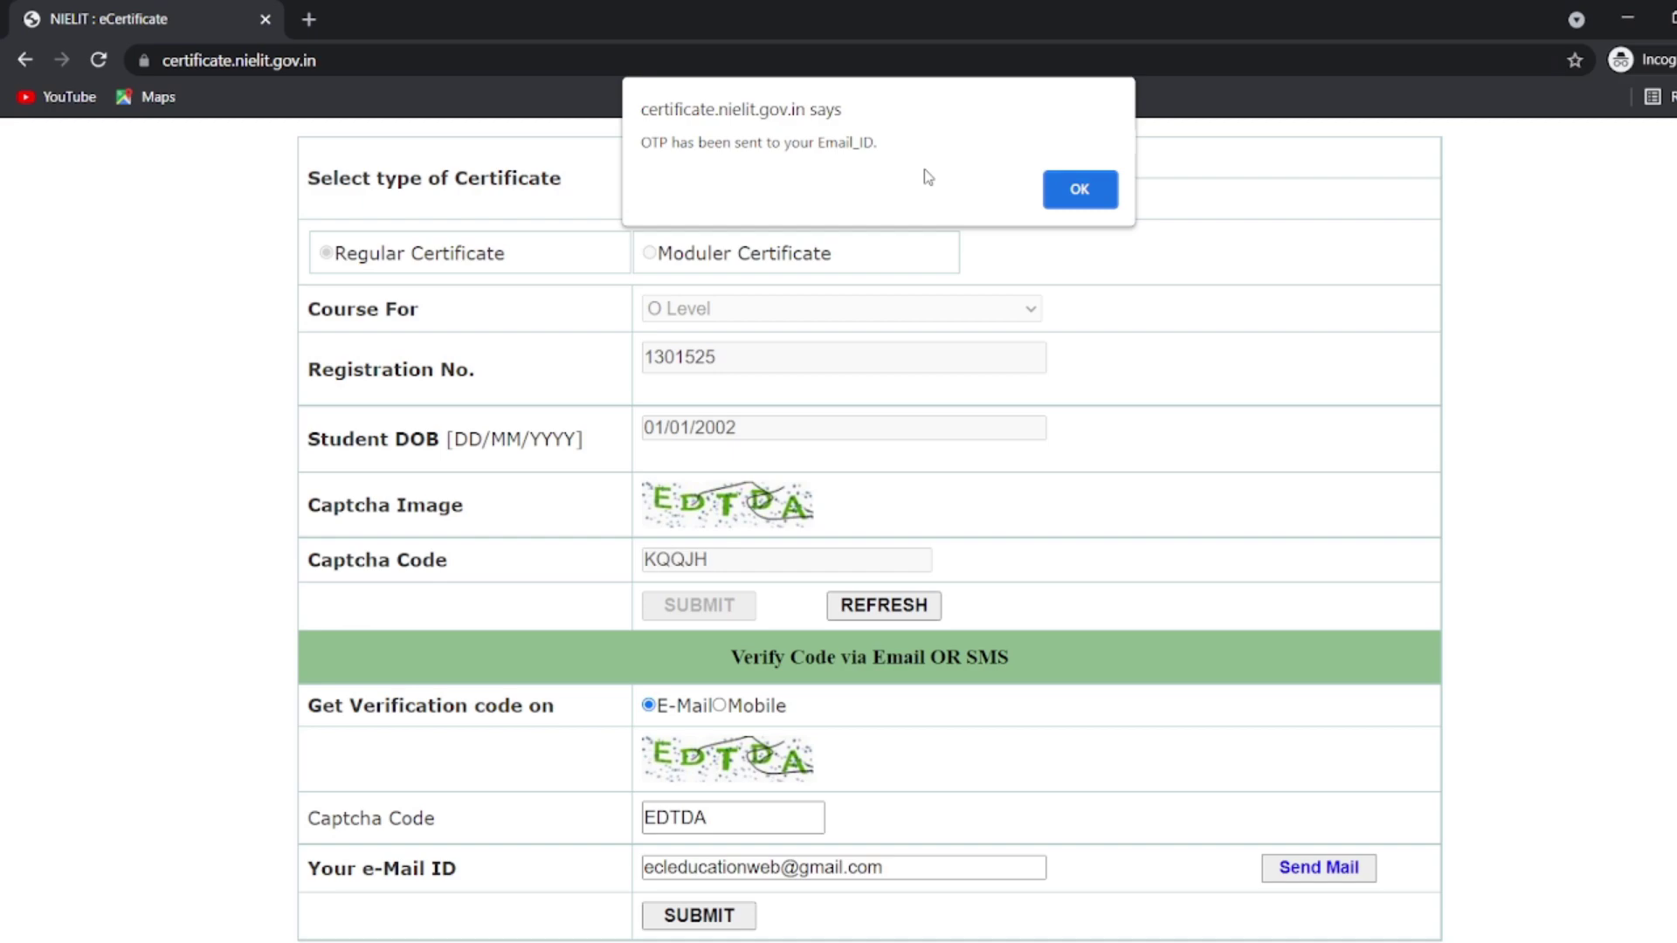
key("Return")
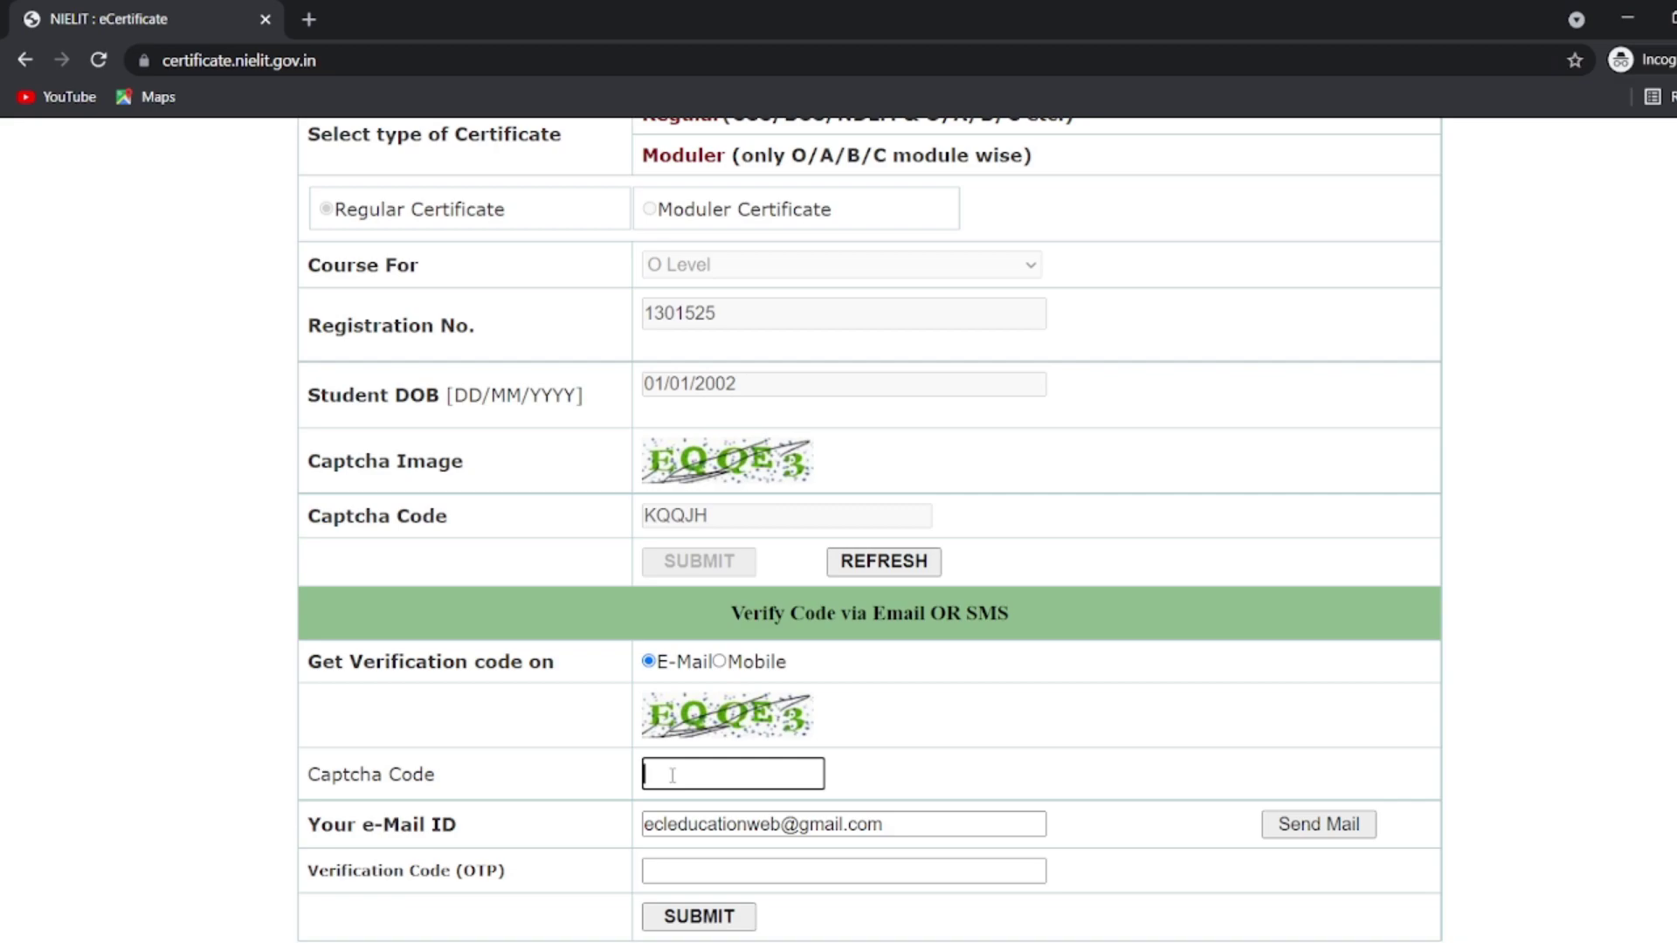
- Enter the new captcha code and the OTP received by e-mail
left_click(686, 869)
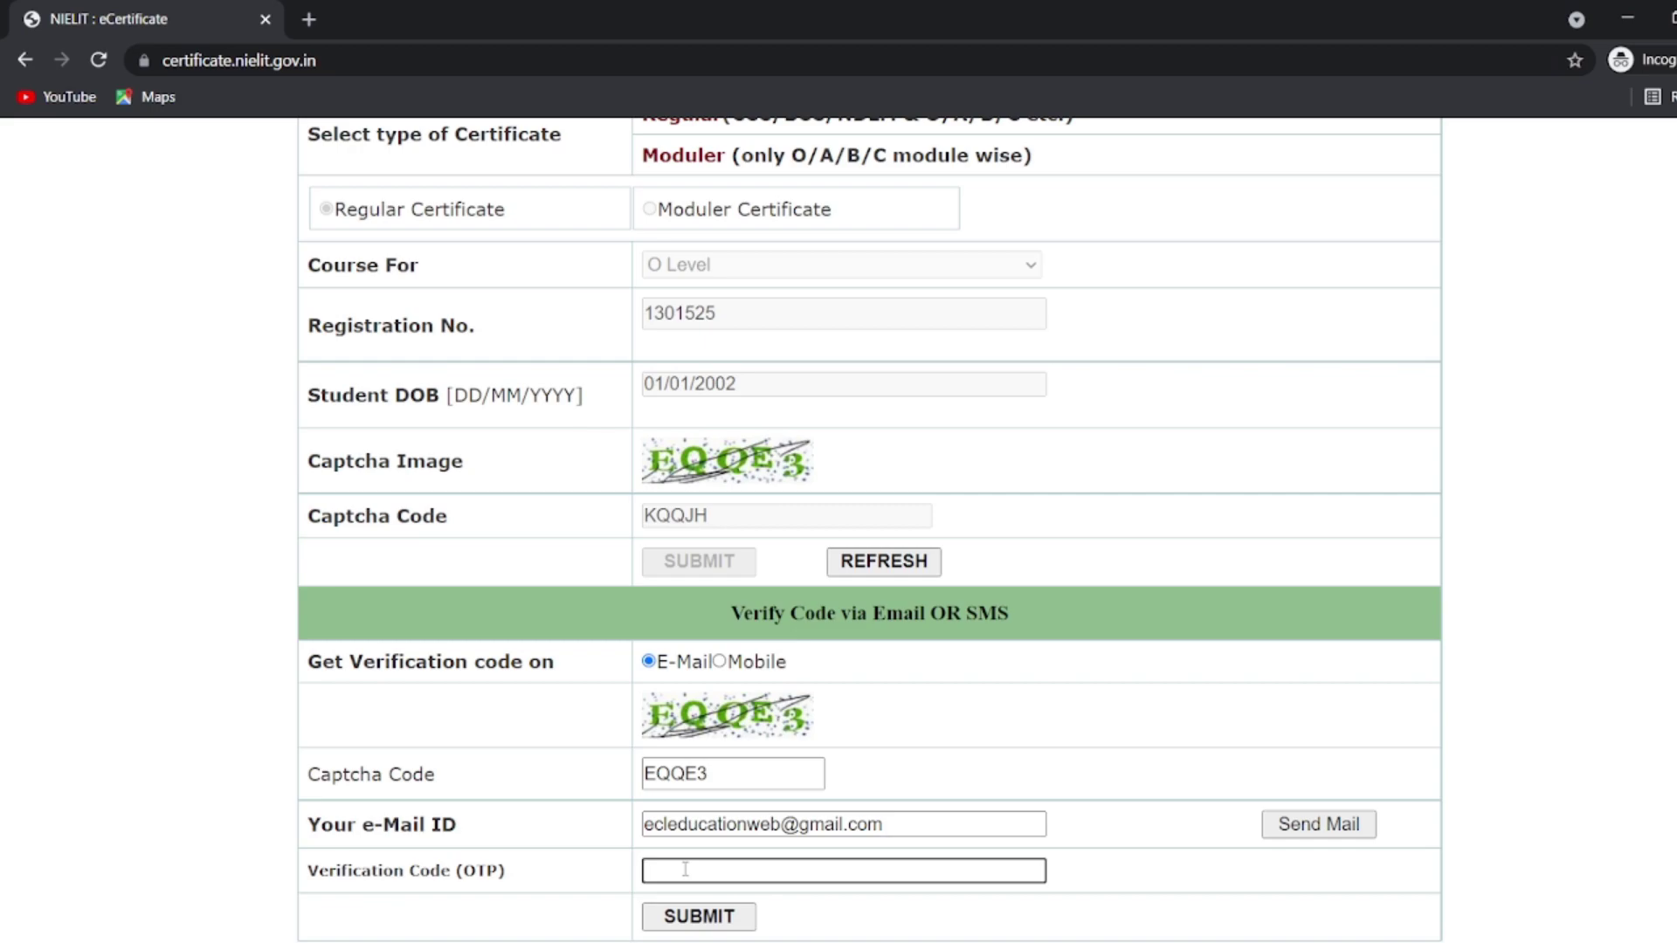
- Submit the verification, download the signed certificate PDF, and open it from the download bar
left_click(720, 918)
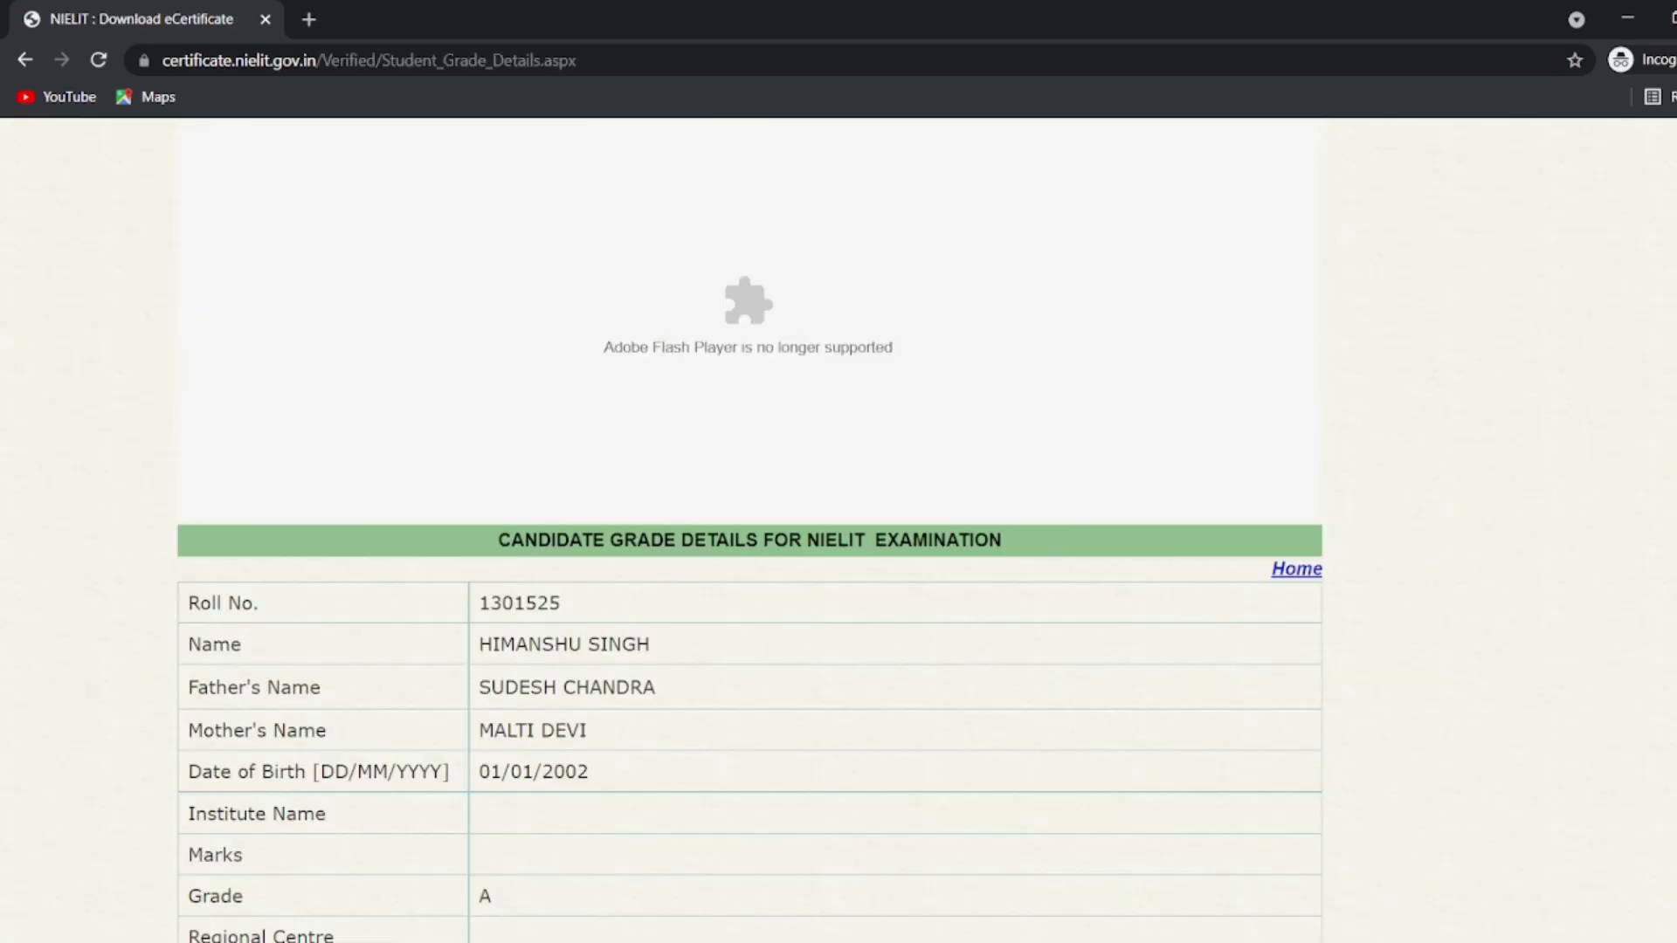
scroll(750, 524, "down", 4)
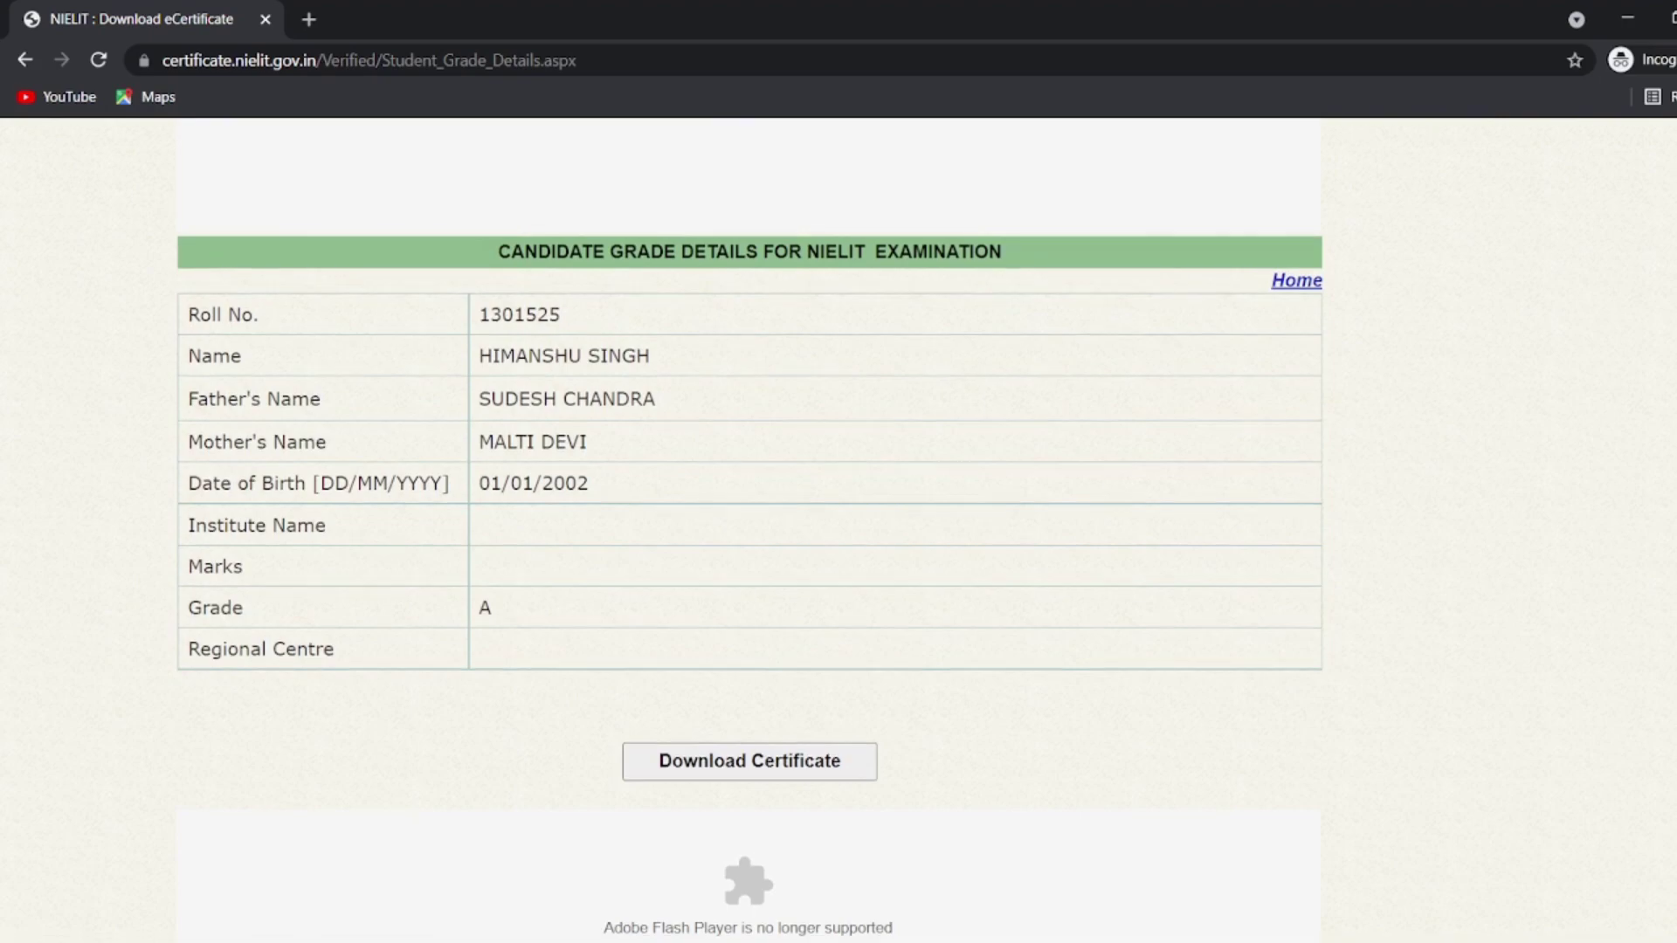
scroll(750, 524, "up", 1)
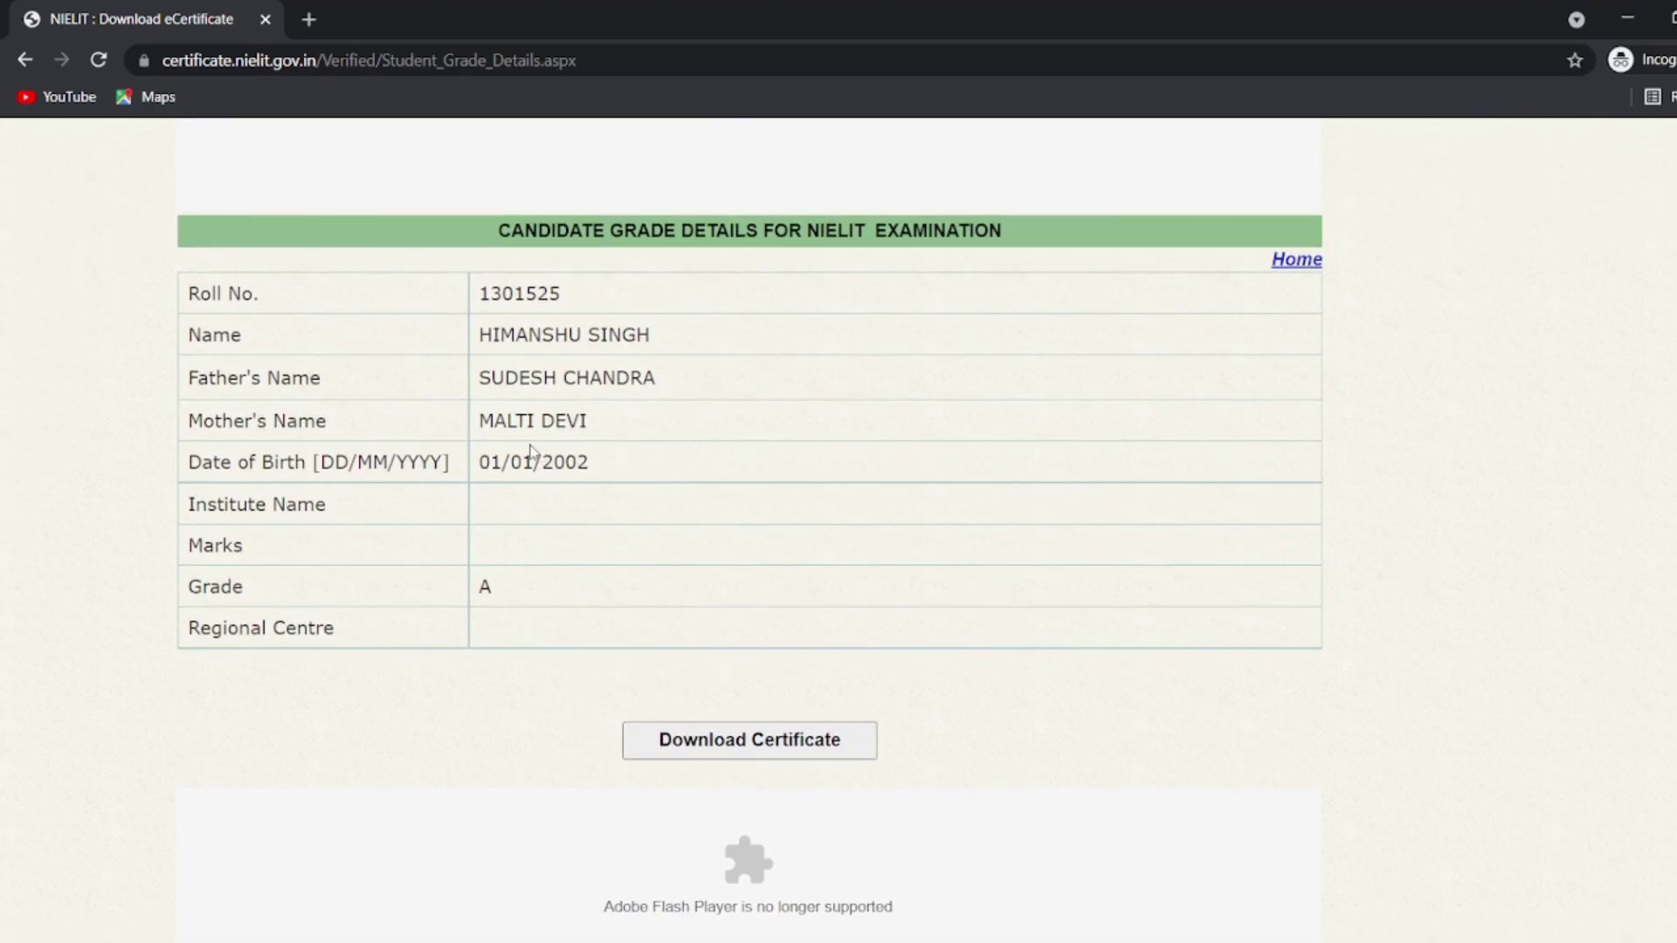
left_click(735, 743)
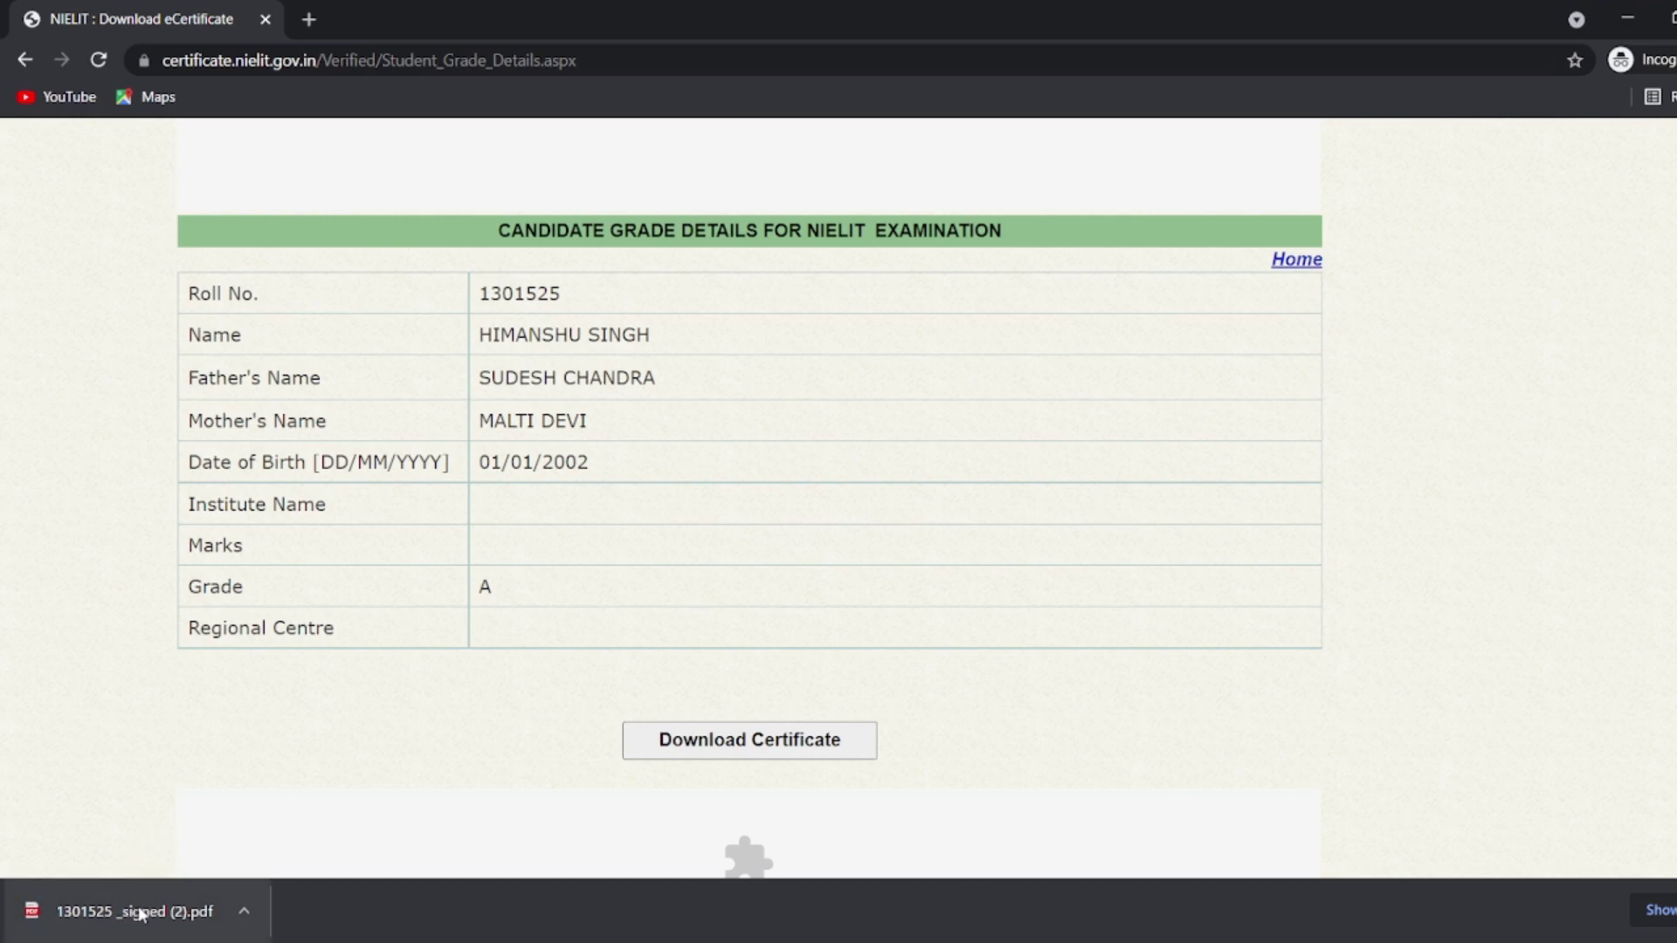
left_click(136, 911)
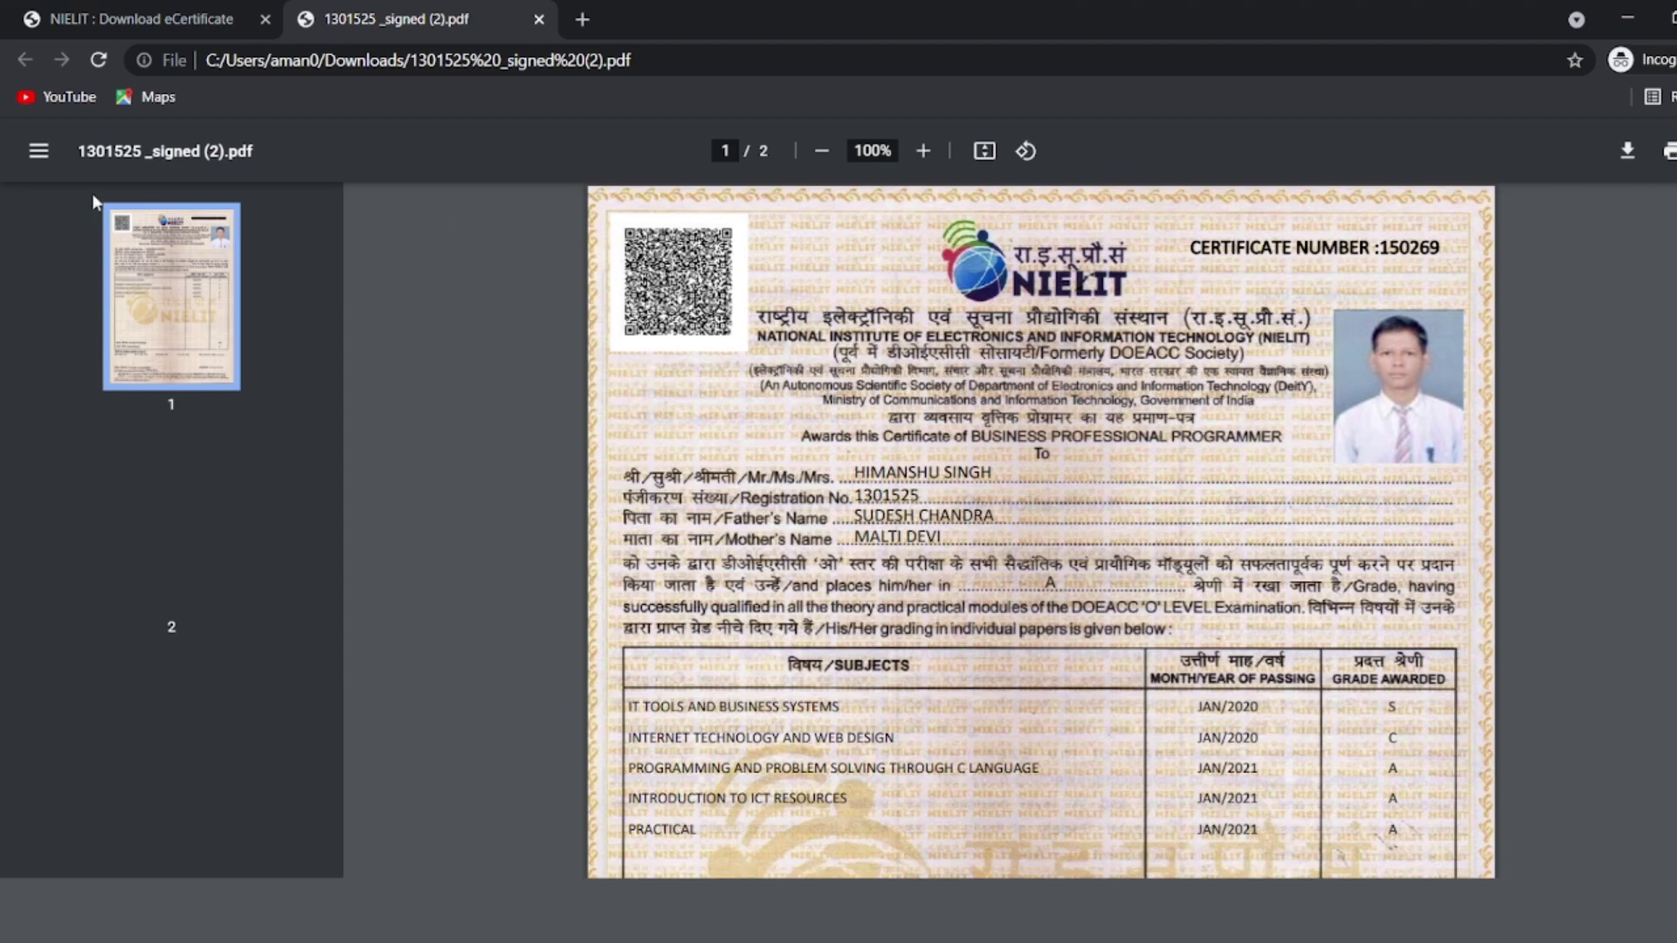
- Hide the page thumbnails and zoom the certificate to 175%
left_click(38, 146)
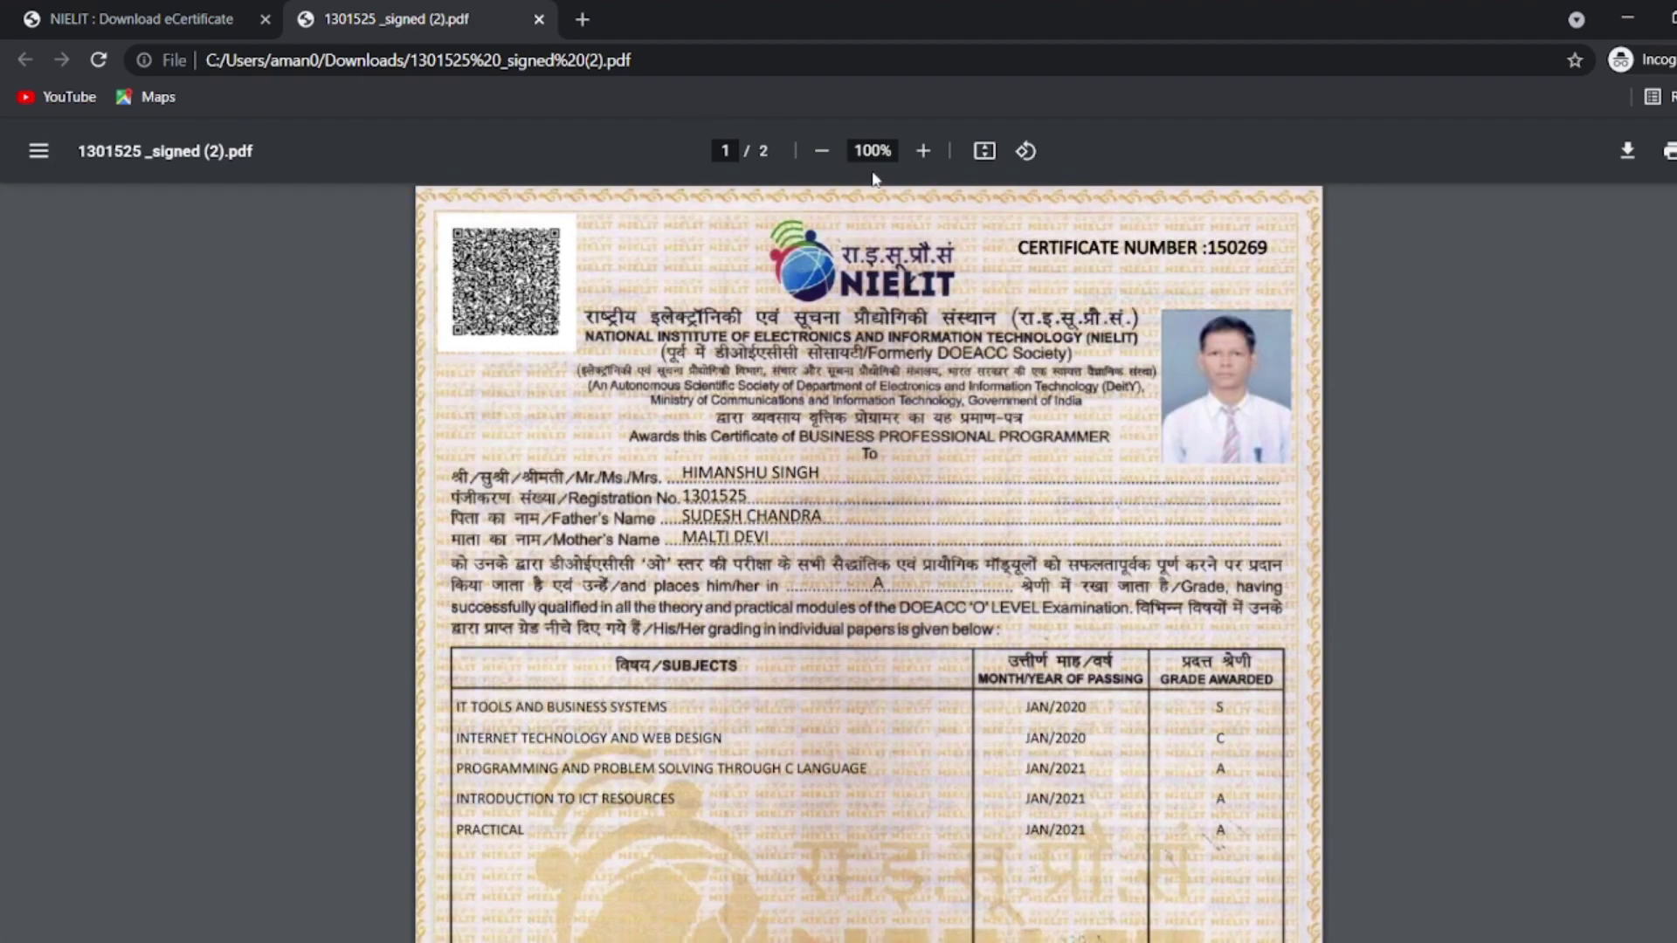
left_click(923, 152)
left_click(924, 152)
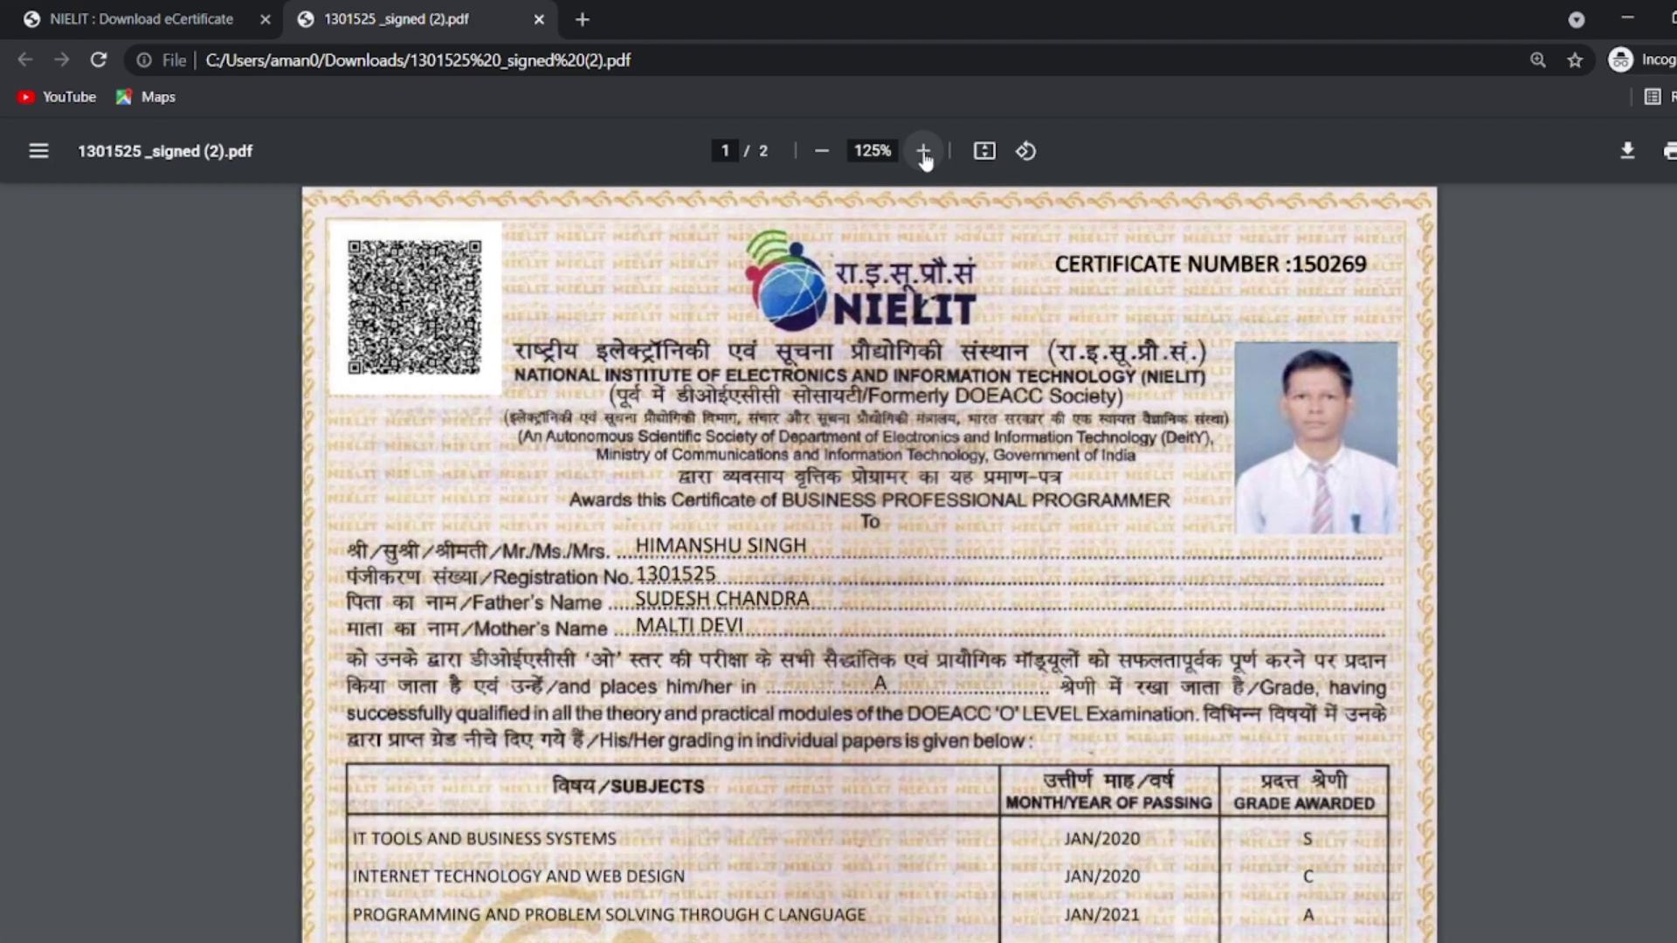
left_click(923, 152)
left_click(923, 152)
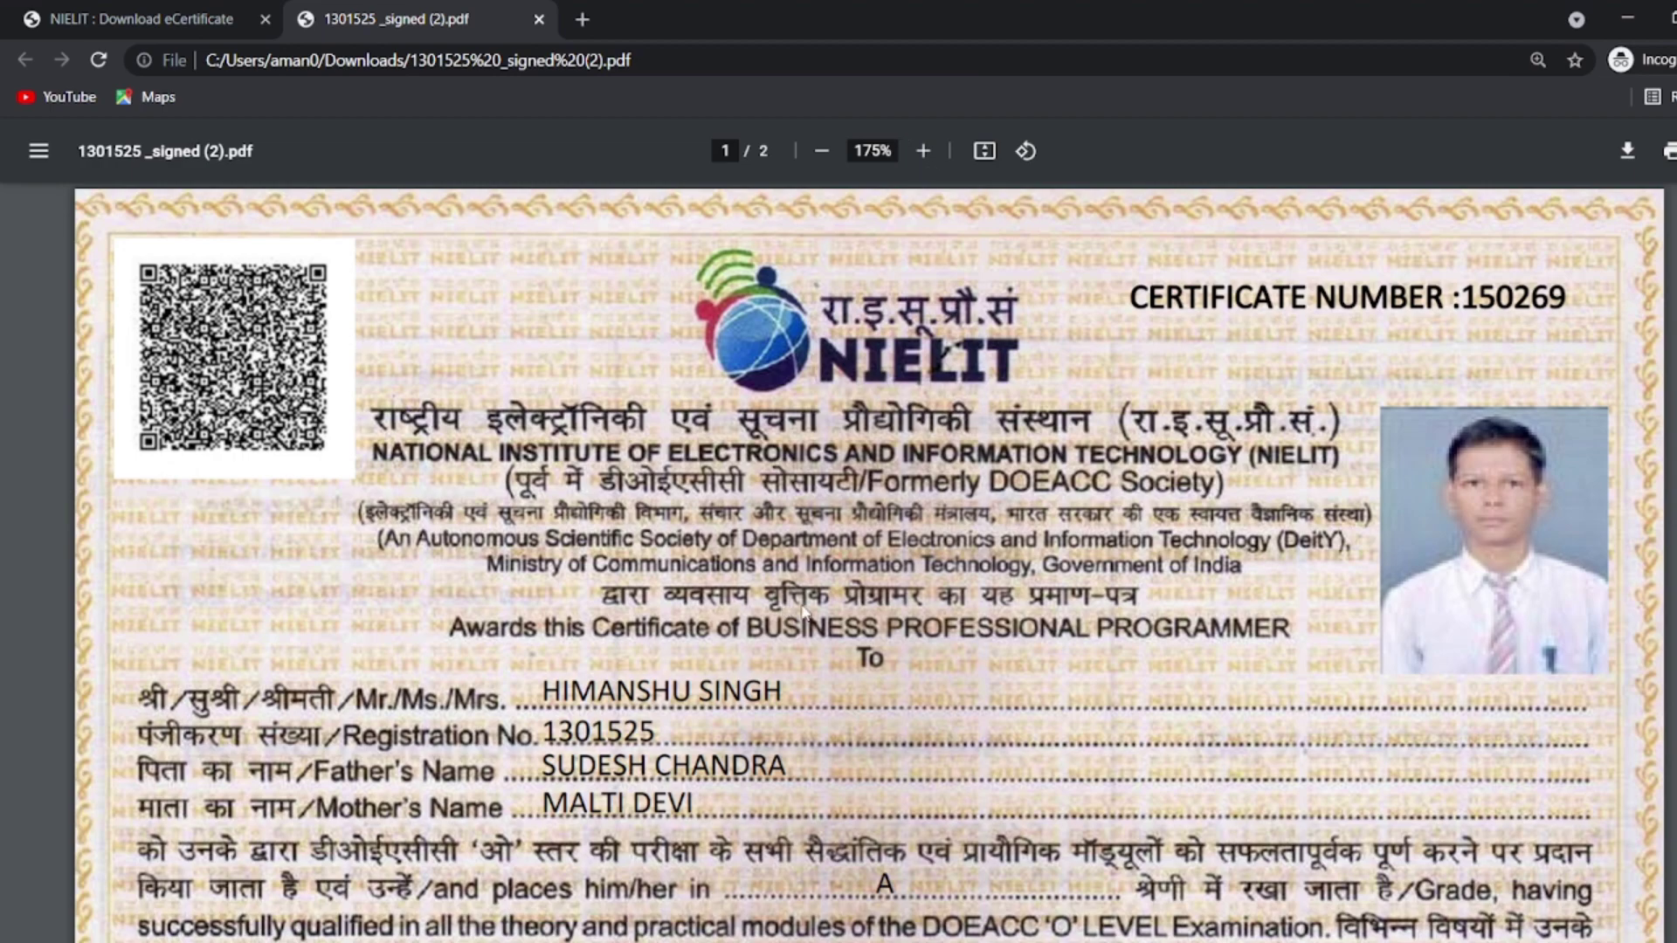
- Review the certificate down to its unverified signatures, then open a new browser tab
scroll(805, 611, "down", 1)
scroll(805, 612, "down", 7)
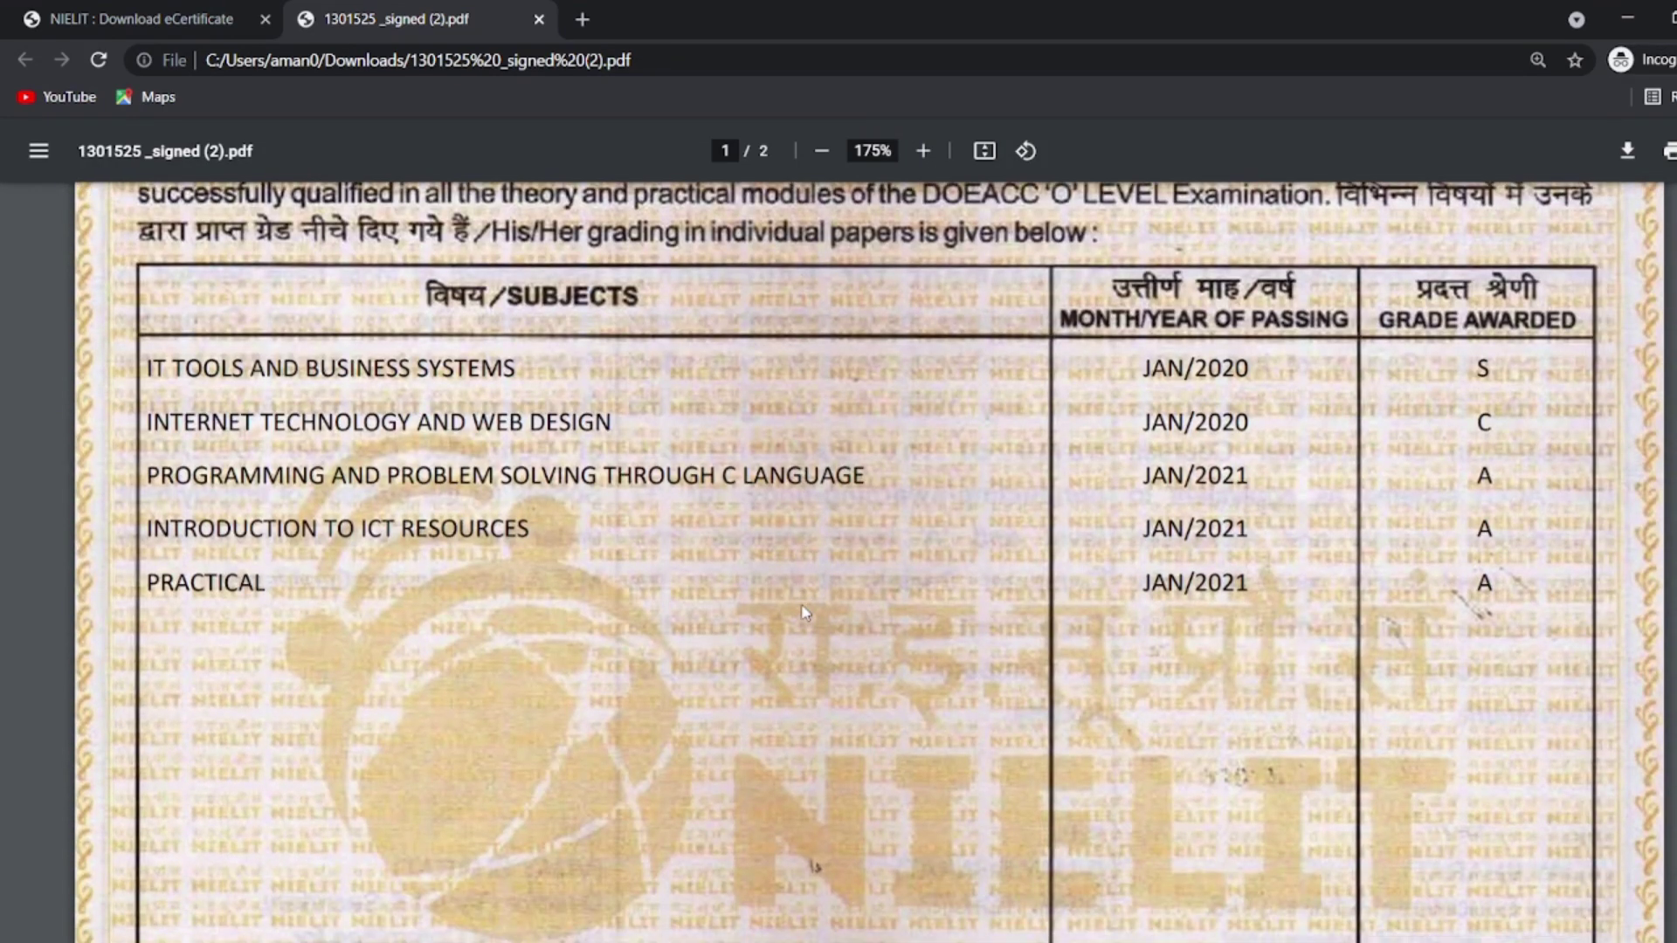
scroll(805, 612, "down", 3)
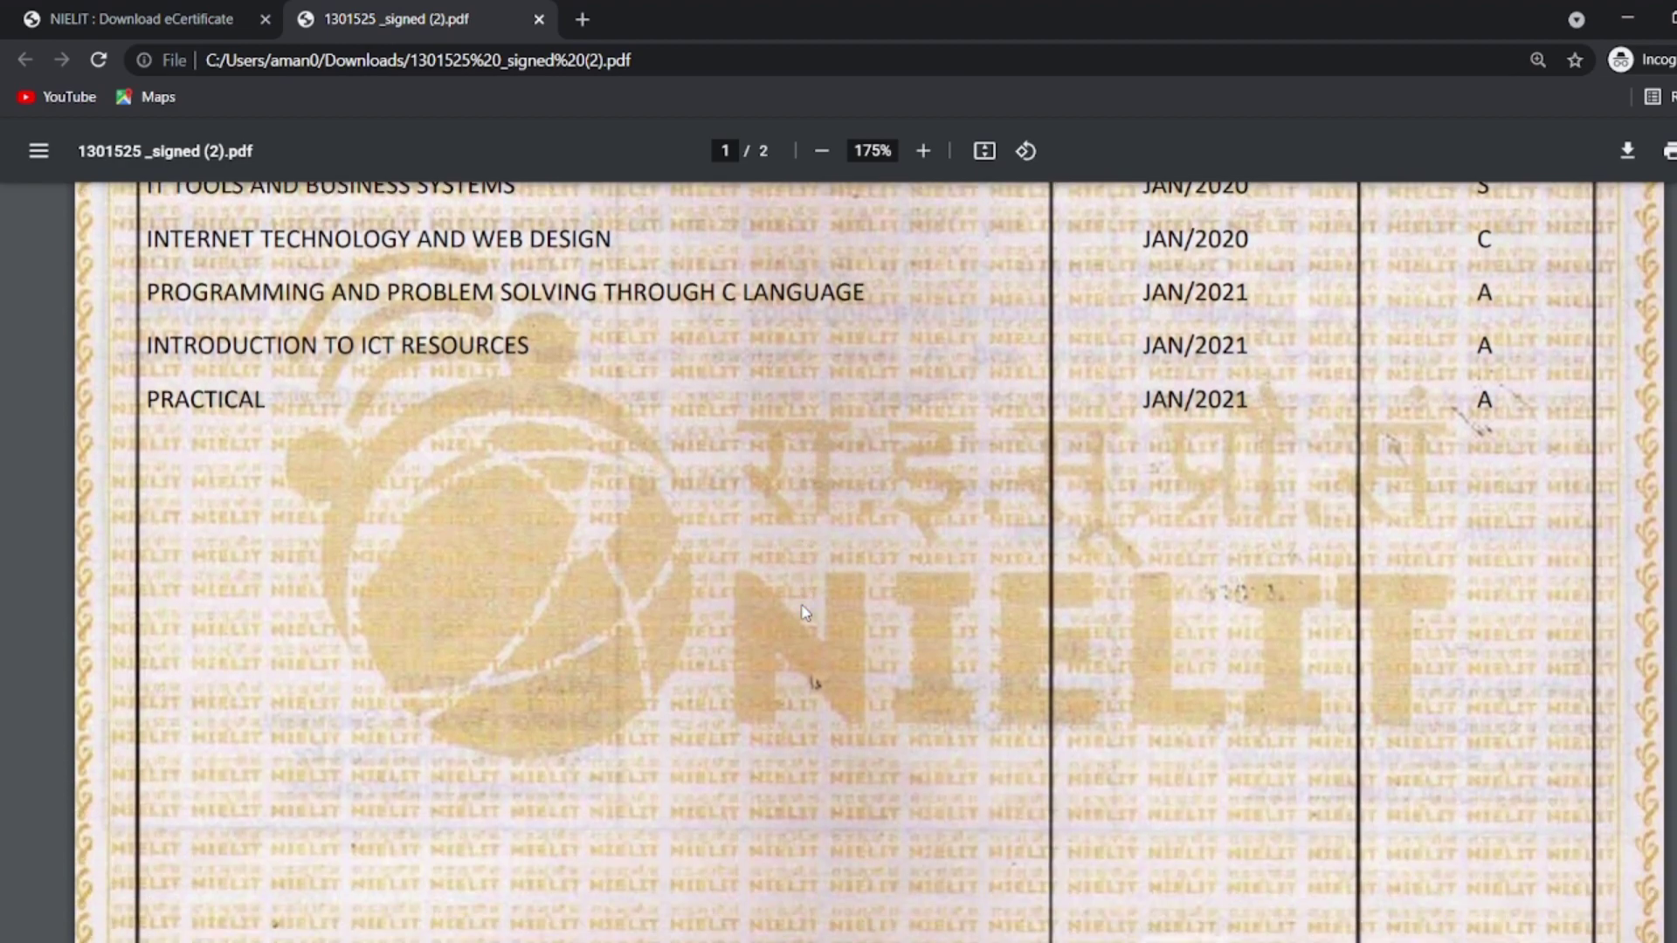
scroll(804, 612, "down", 2)
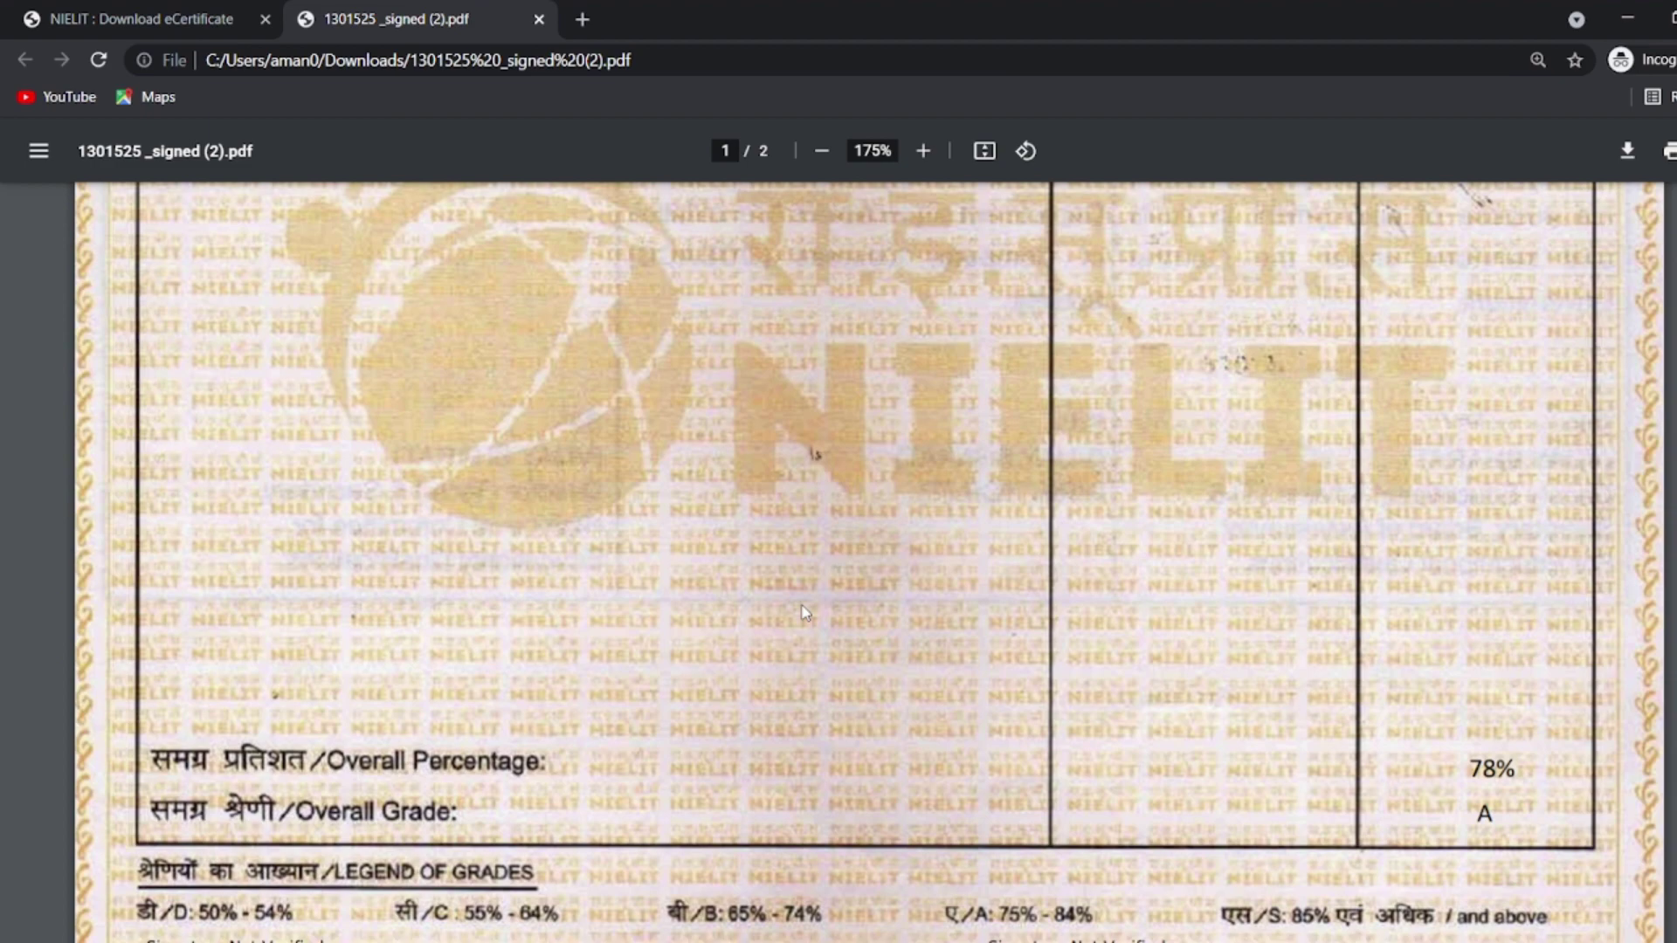
scroll(804, 612, "down", 1)
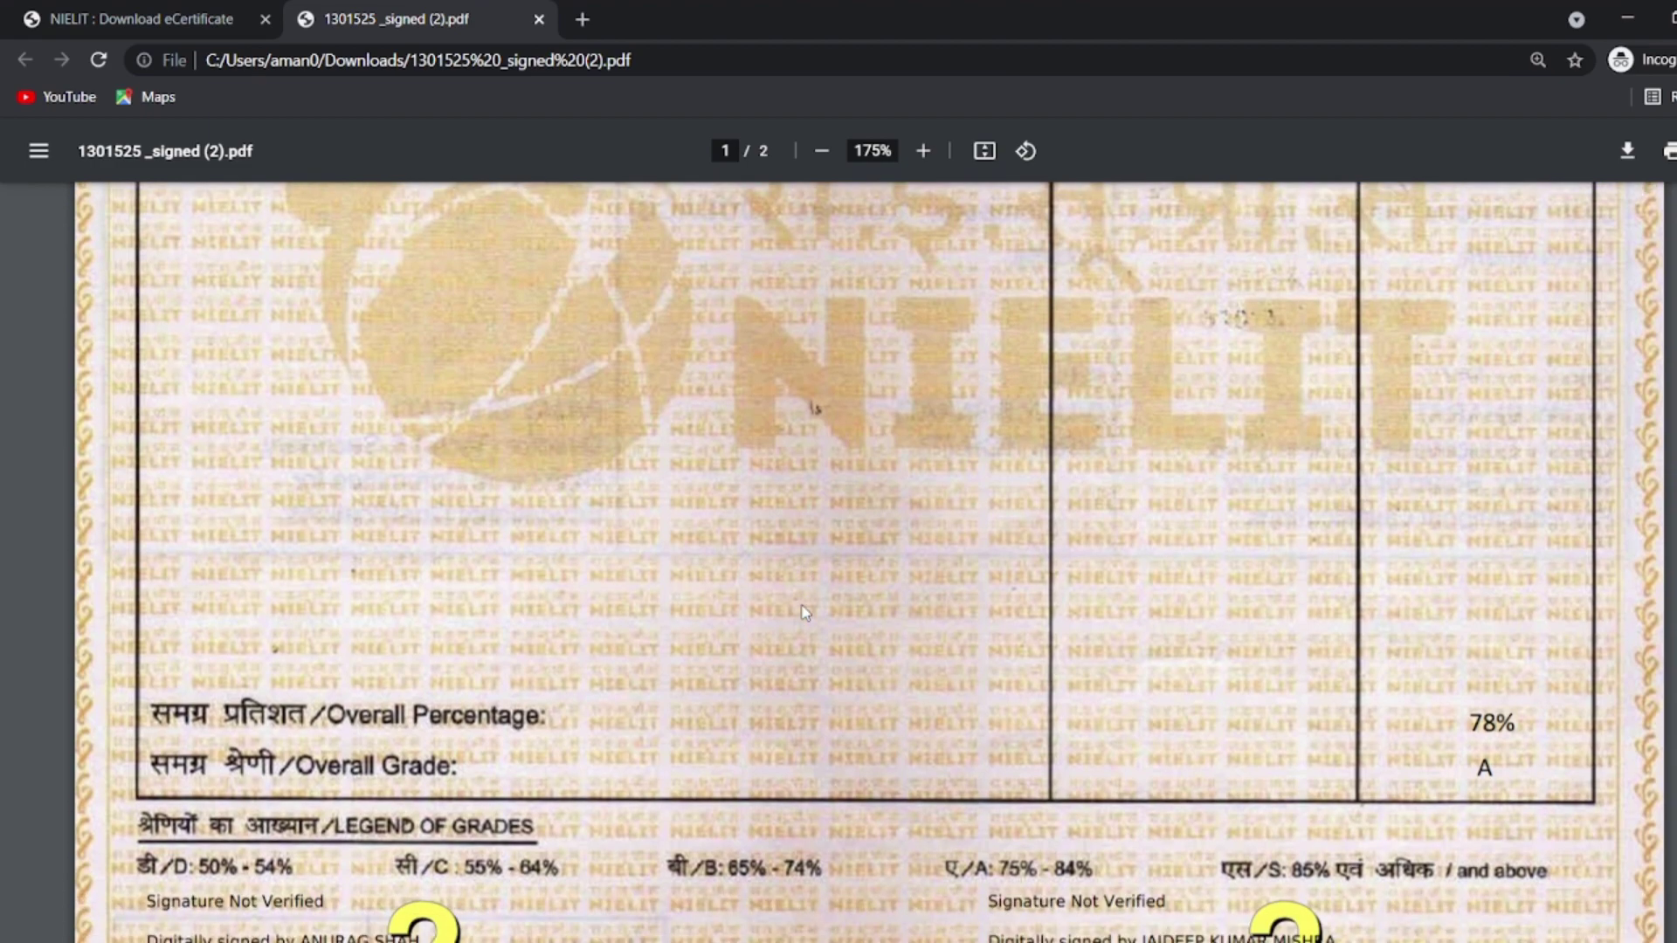
scroll(805, 612, "down", 2)
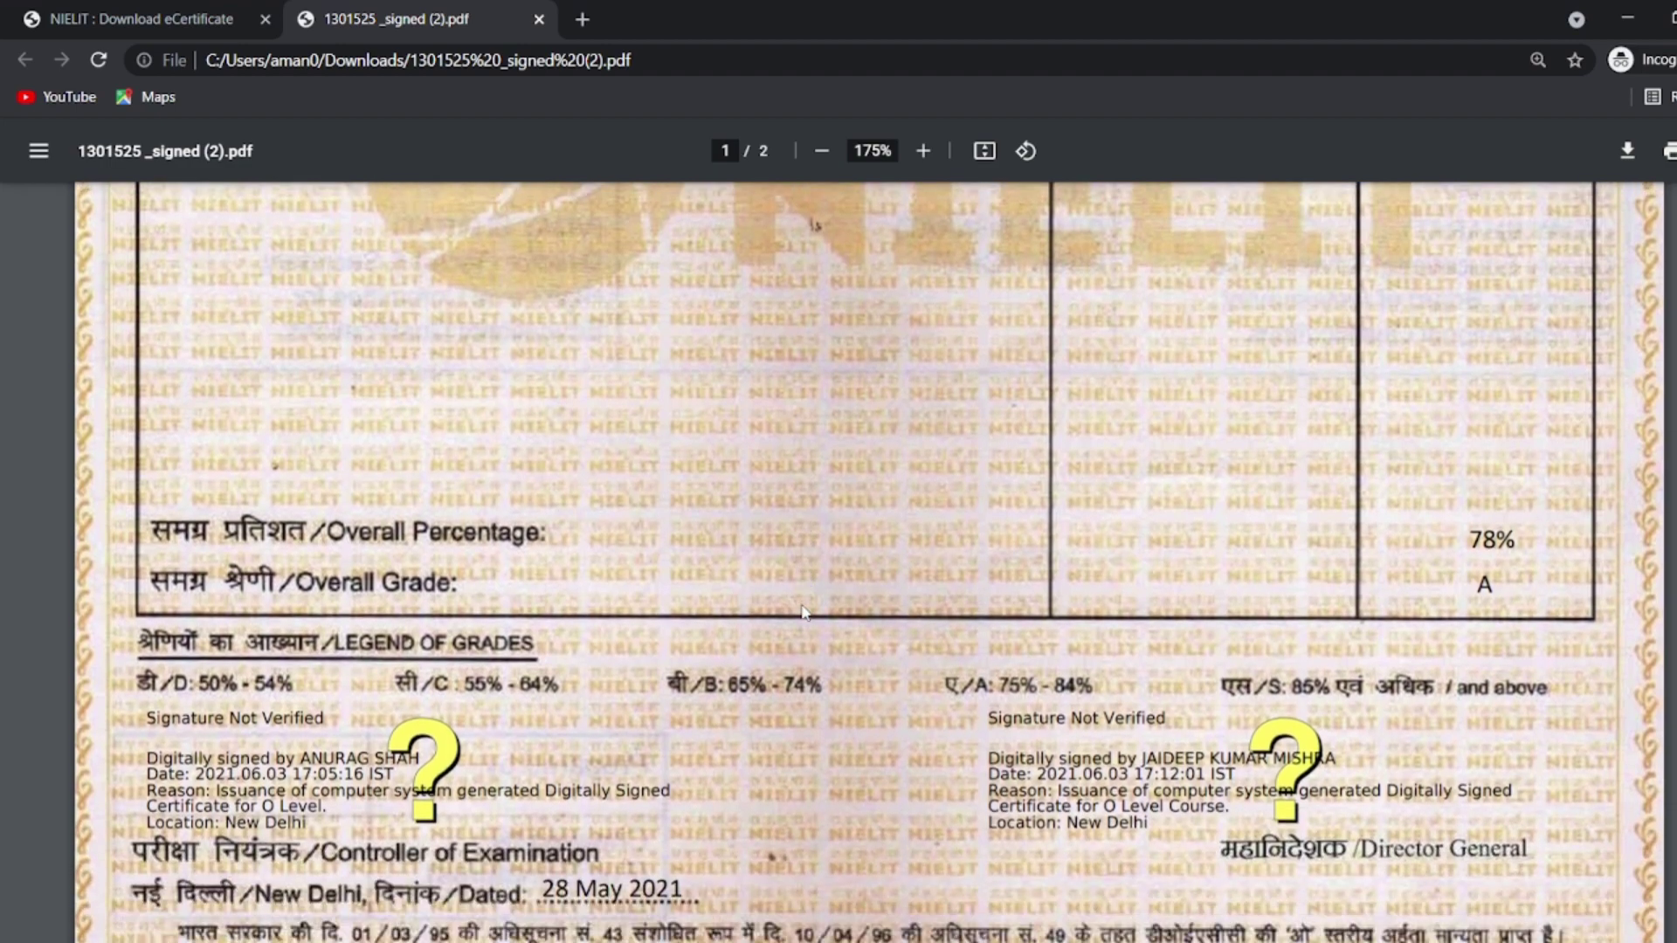
scroll(804, 611, "down", 2)
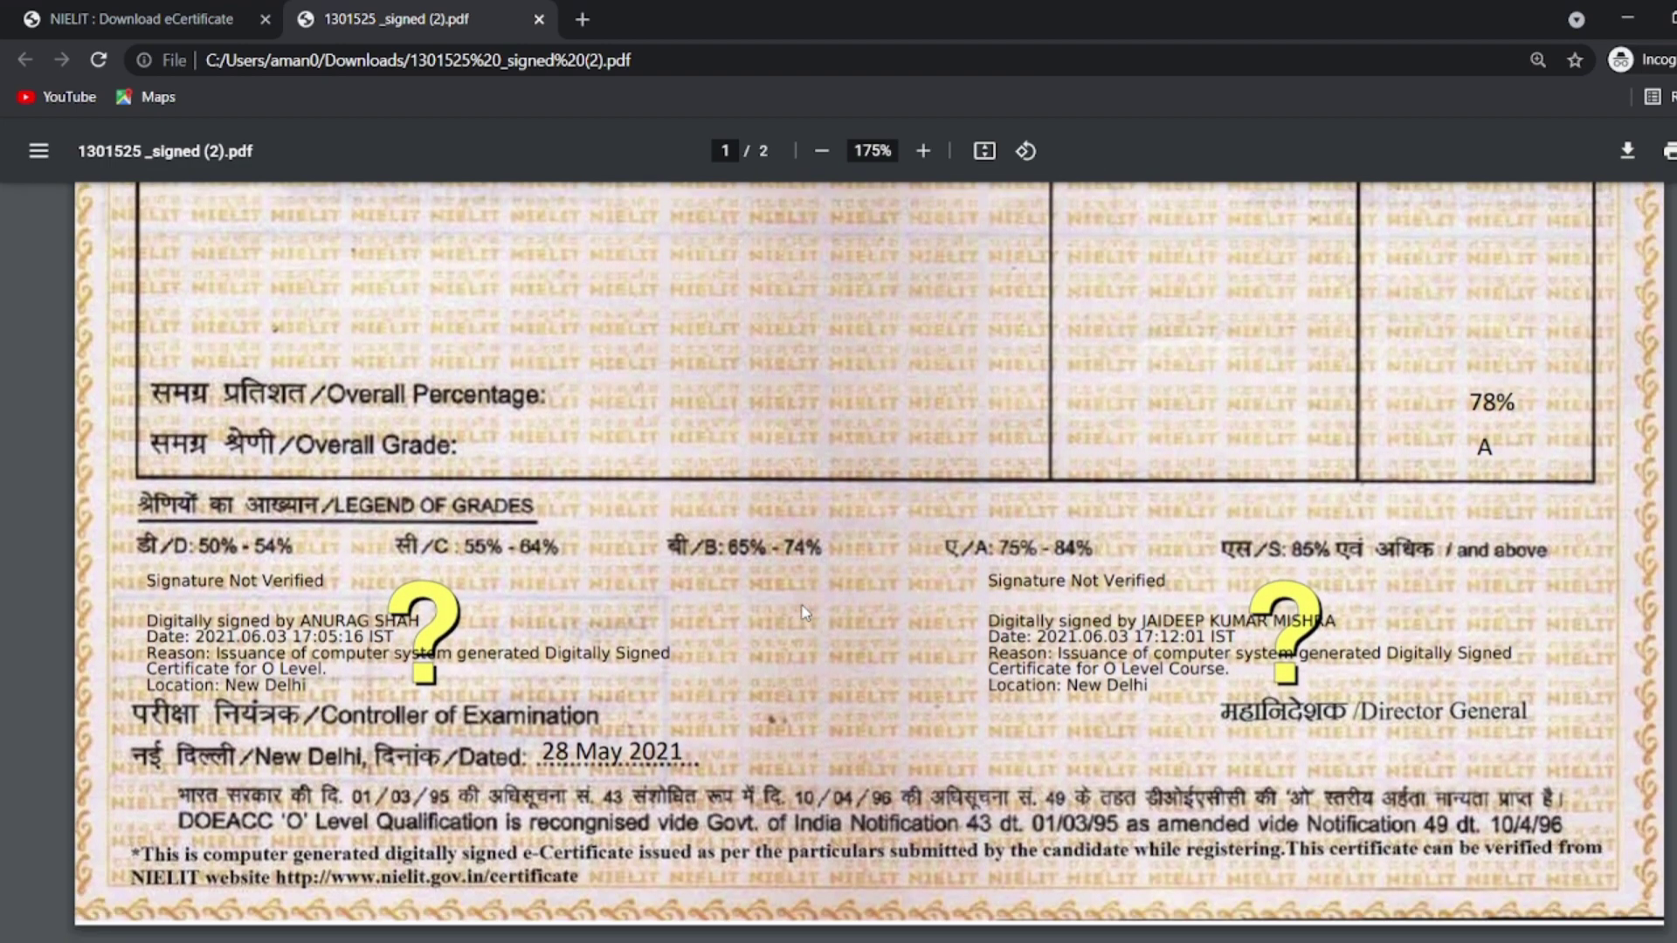
scroll(804, 613, "down", 1)
scroll(805, 613, "up", 1)
key("ctrl+t")
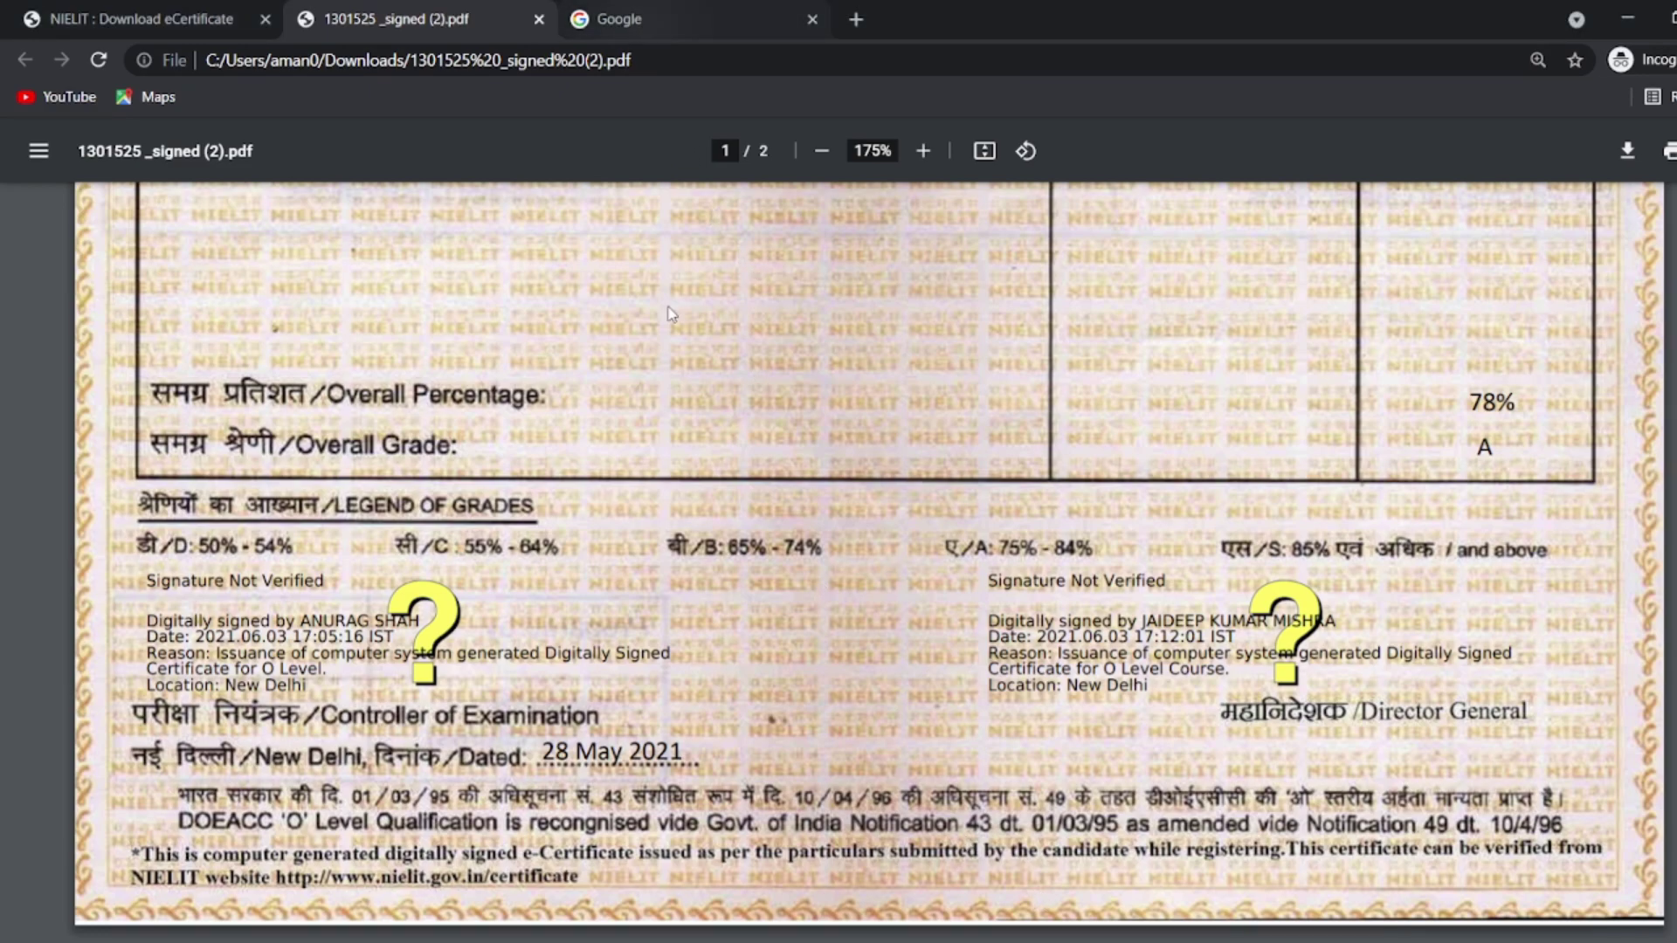
- Search Google for 'adobe acrobat reader dc' and open the get.adobe.com Reader DC download page
left_click(674, 7)
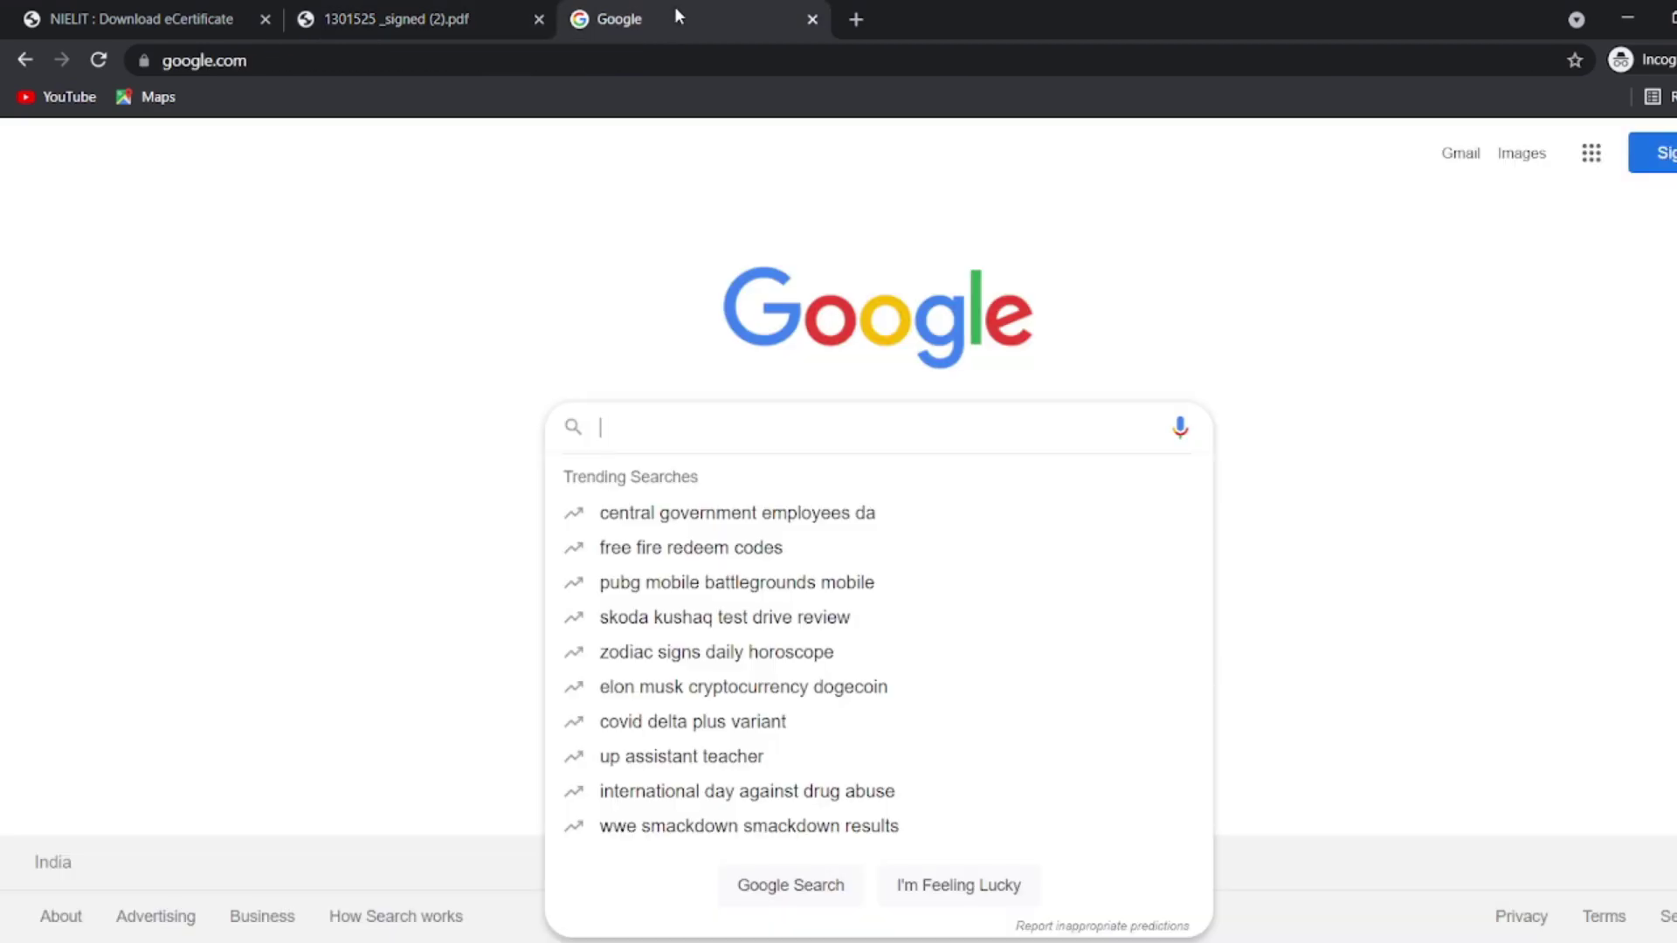
type("adobe ")
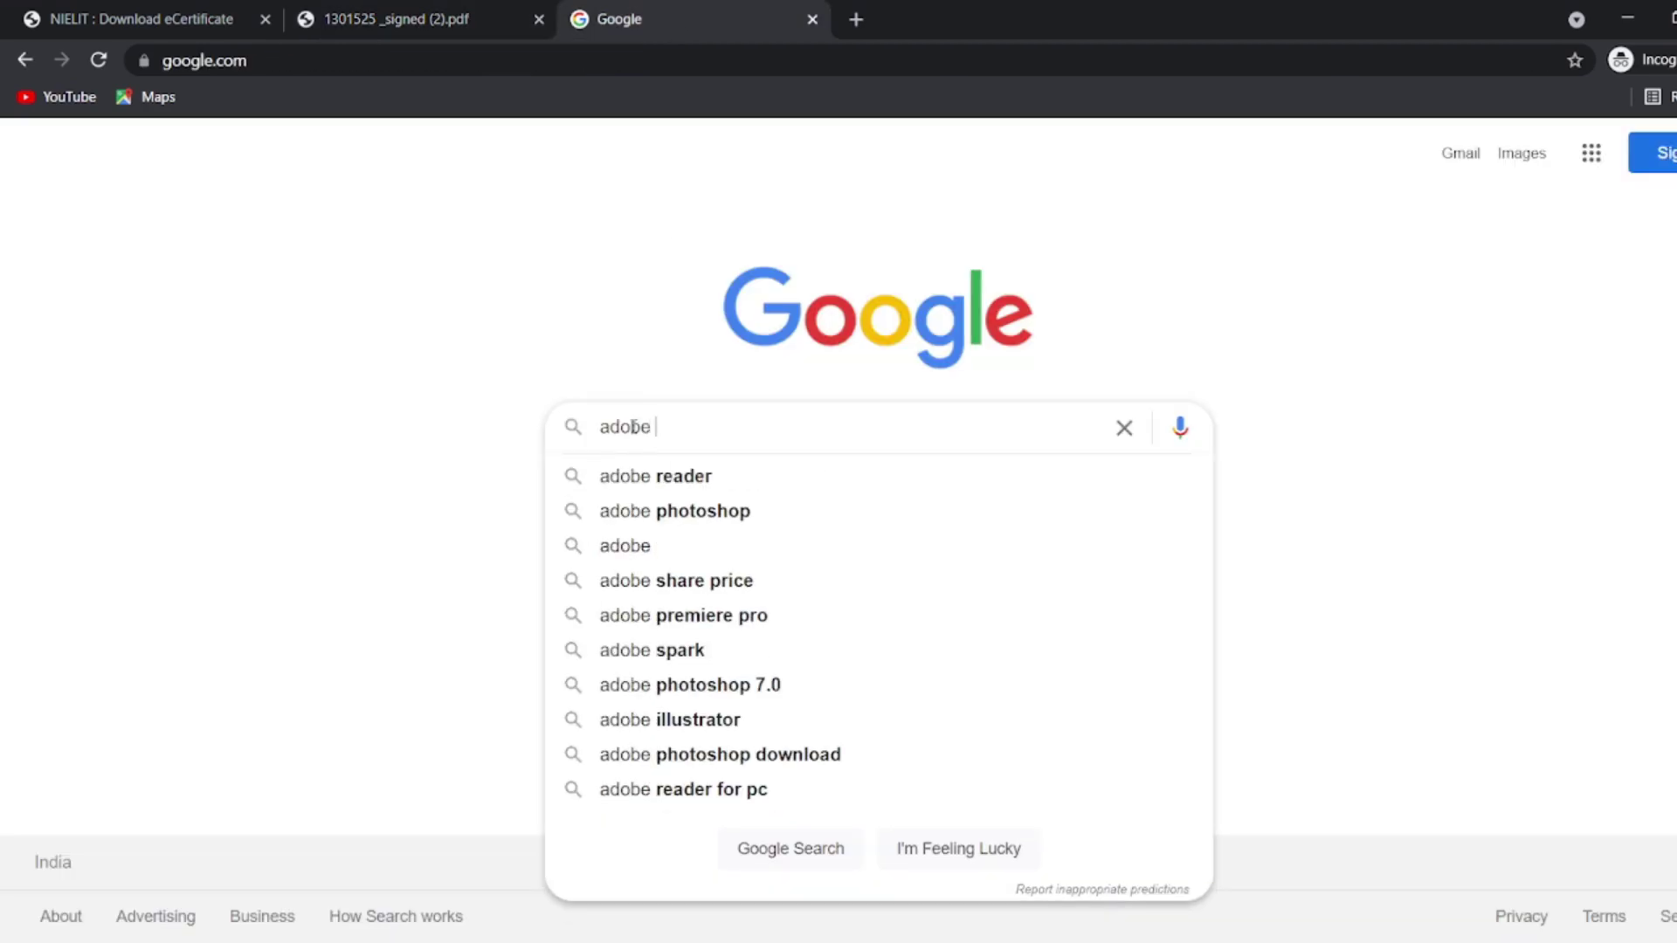
type("acro")
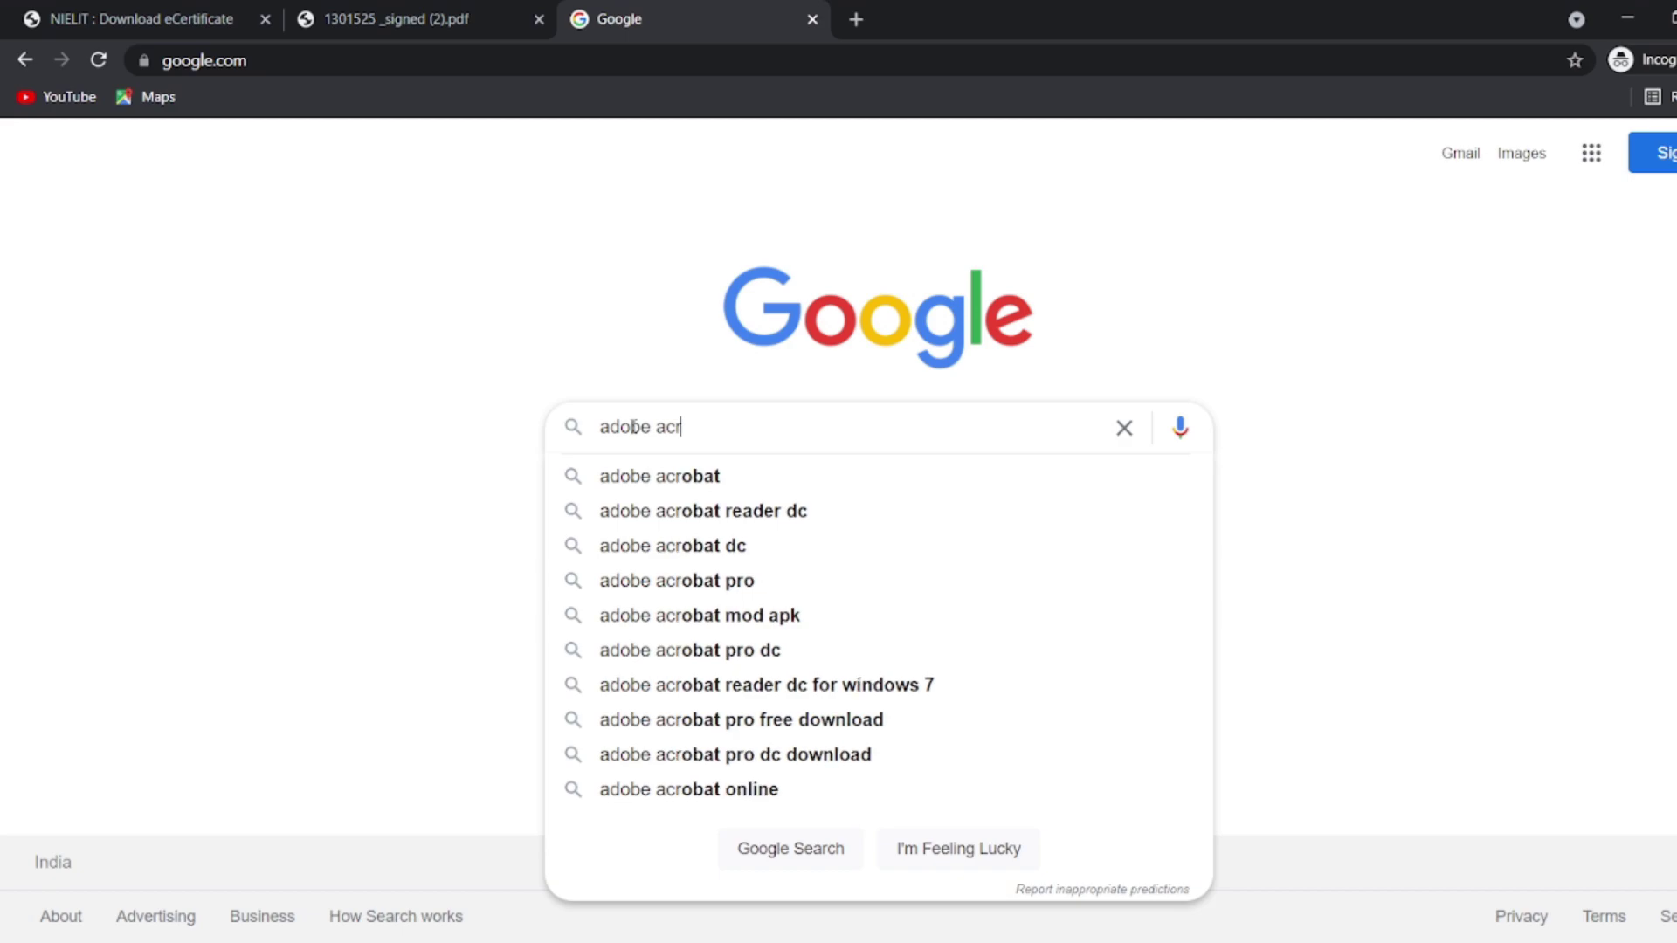
left_click(688, 512)
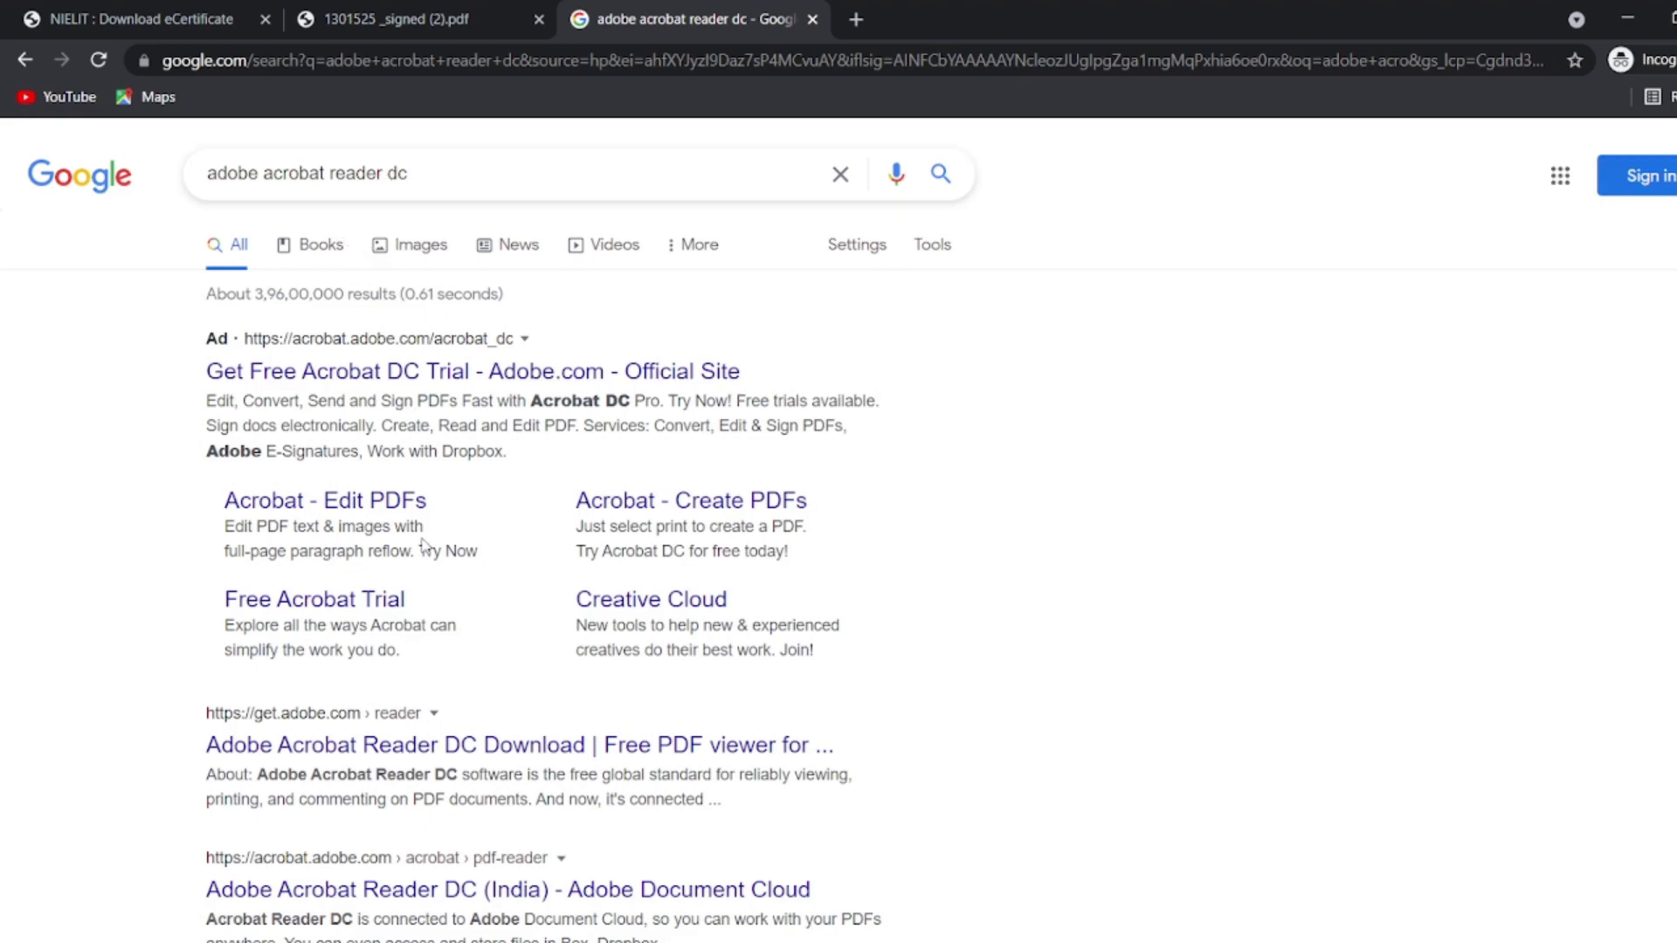
left_click(348, 756)
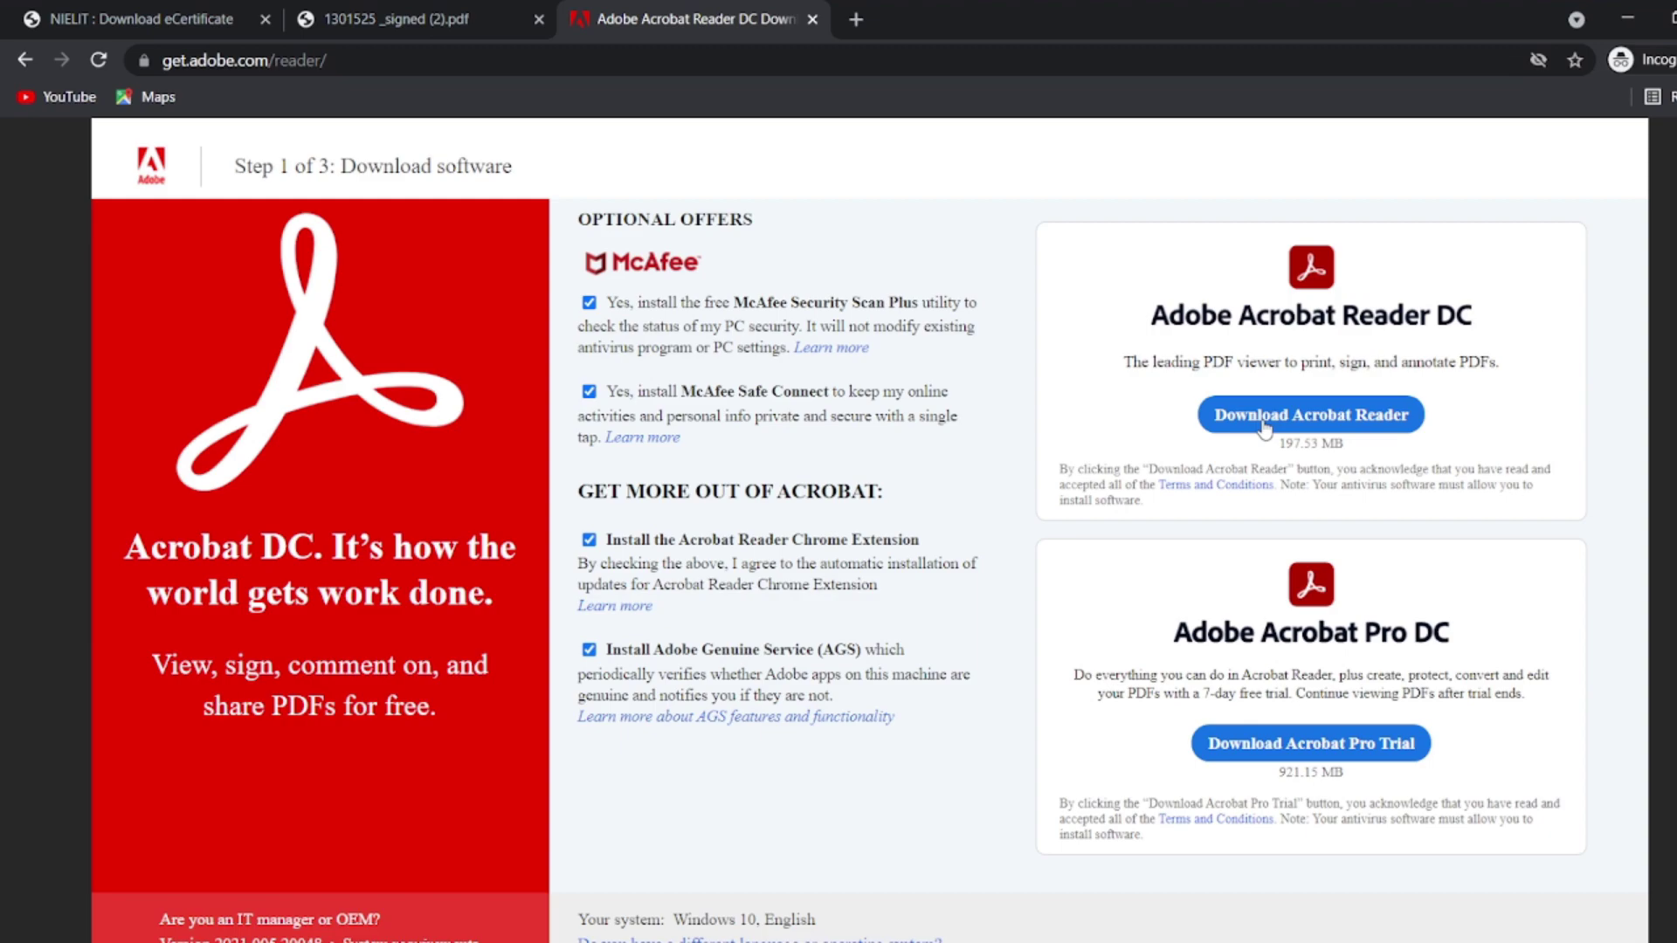
- Start the Acrobat Reader DC download from get.adobe.com/reader
left_click(1264, 427)
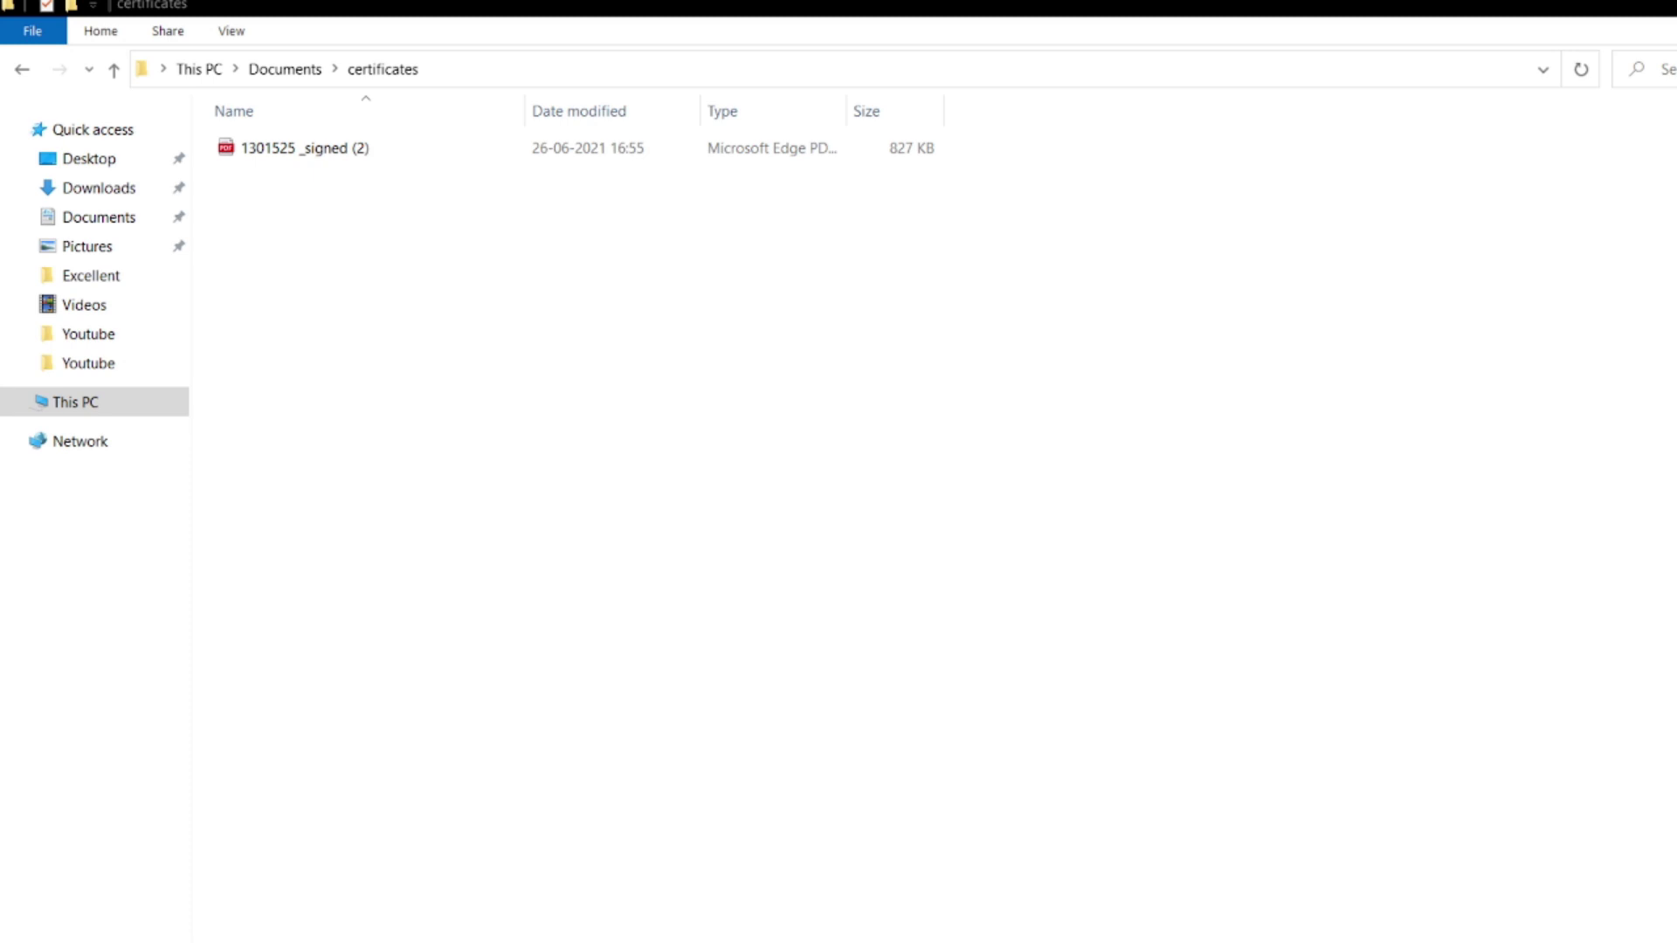
- Open the signed certificate PDF from Documents > certificates with Adobe Acrobat Reader DC
left_click(332, 153)
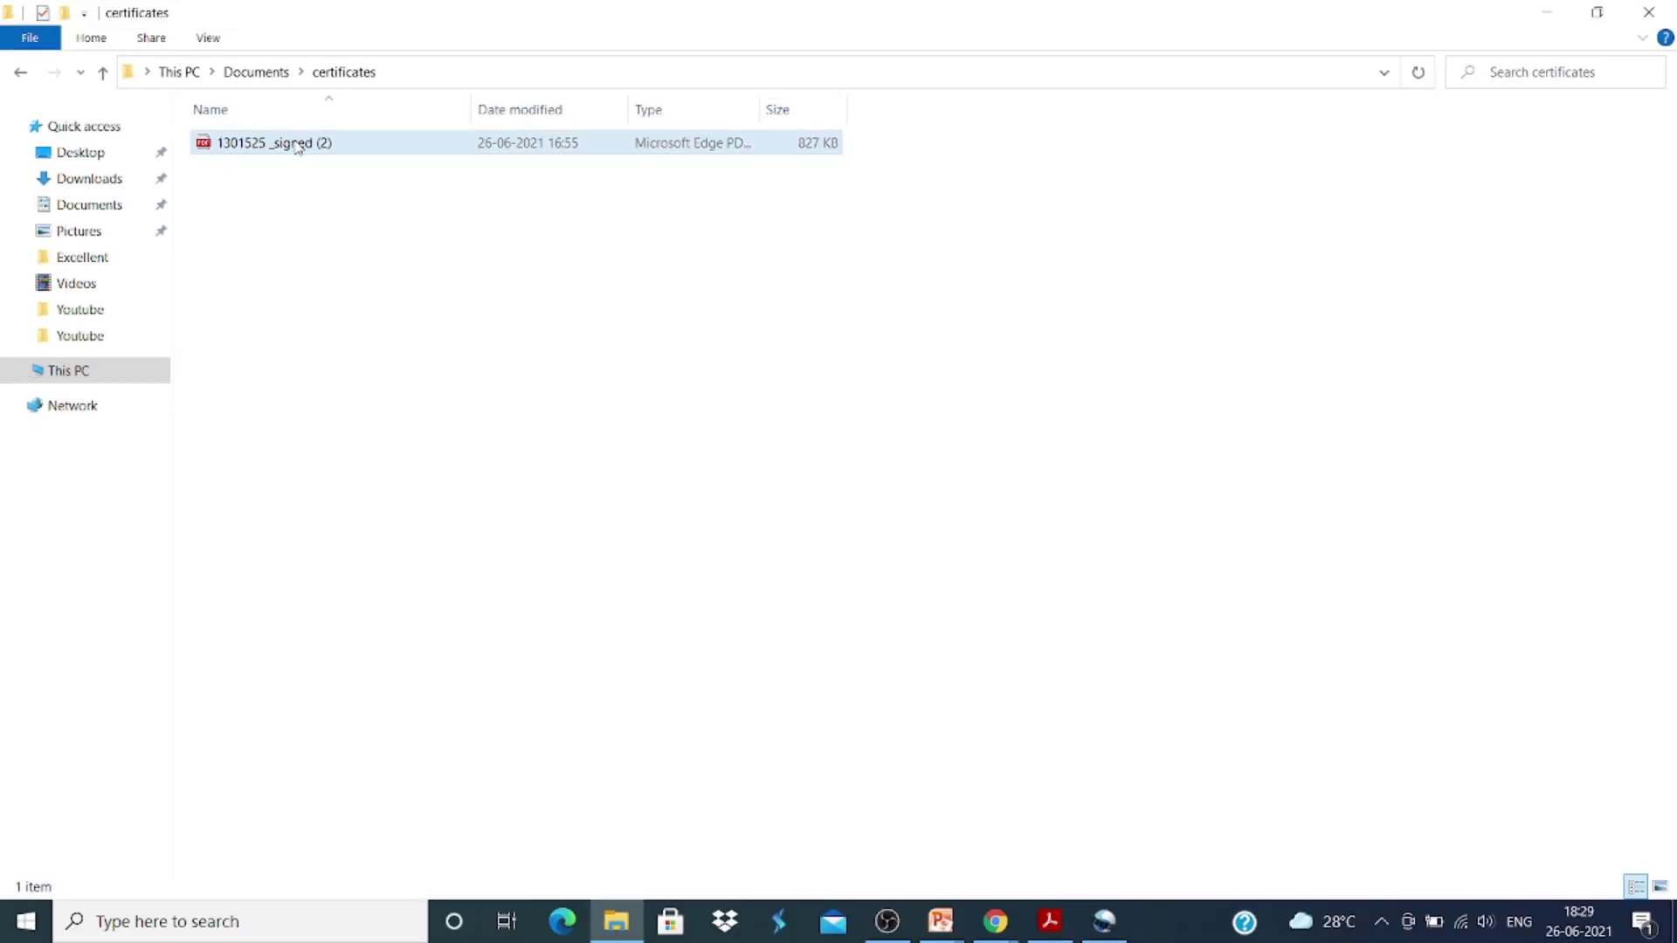
right_click(298, 146)
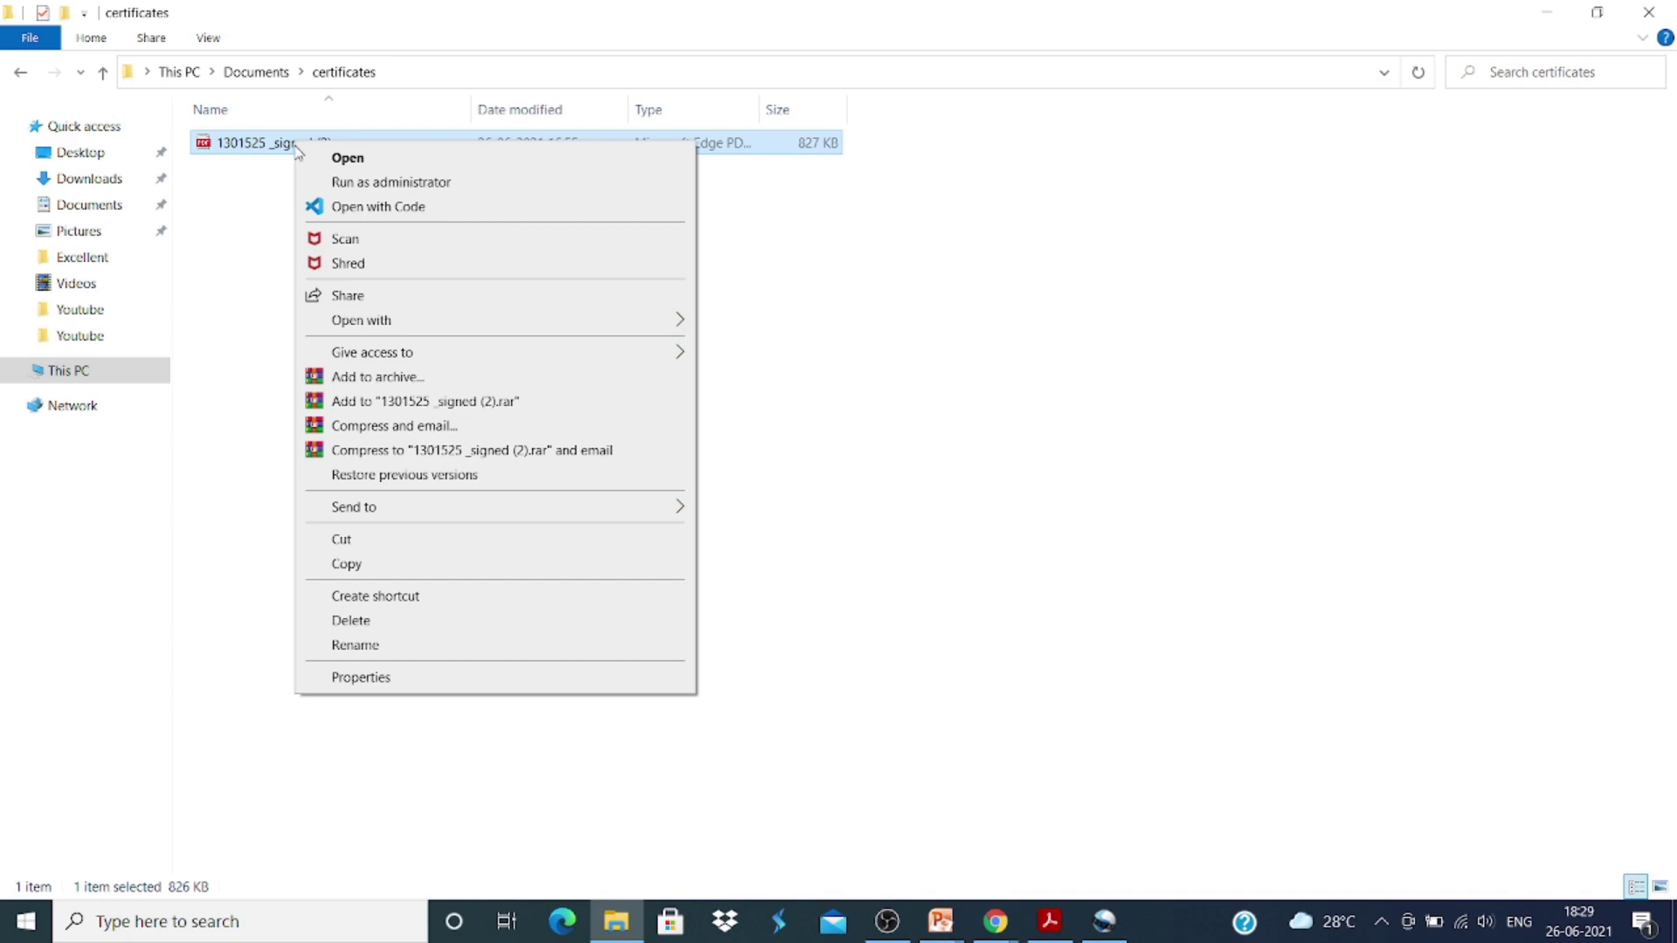
mouse_move(569, 331)
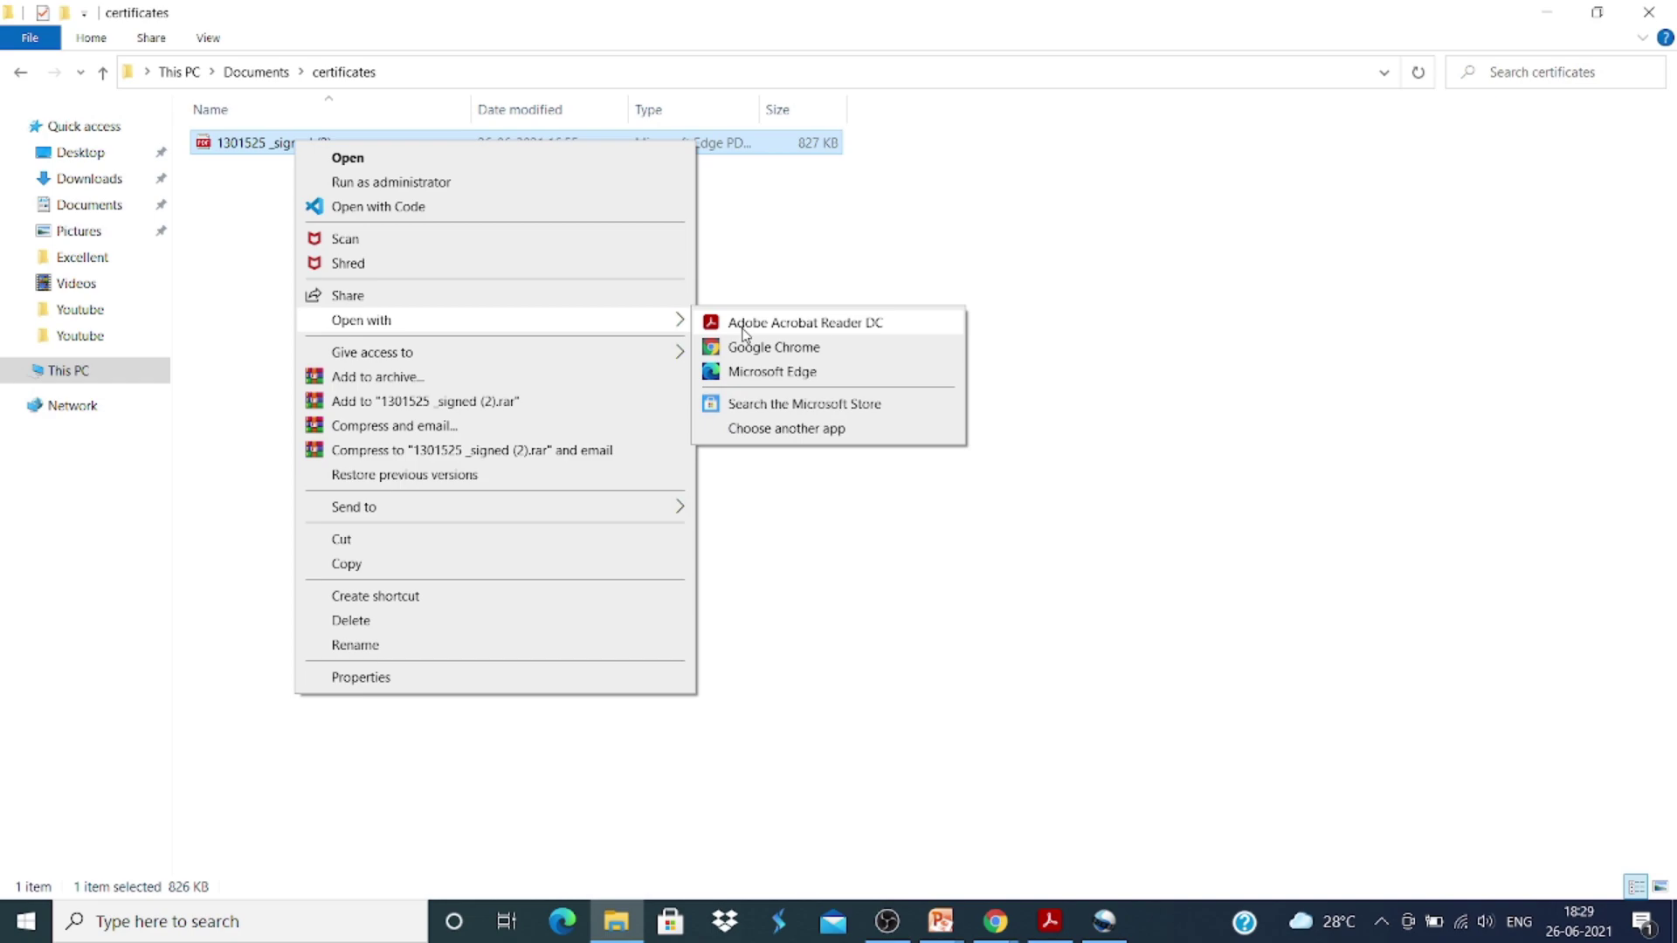
left_click(742, 332)
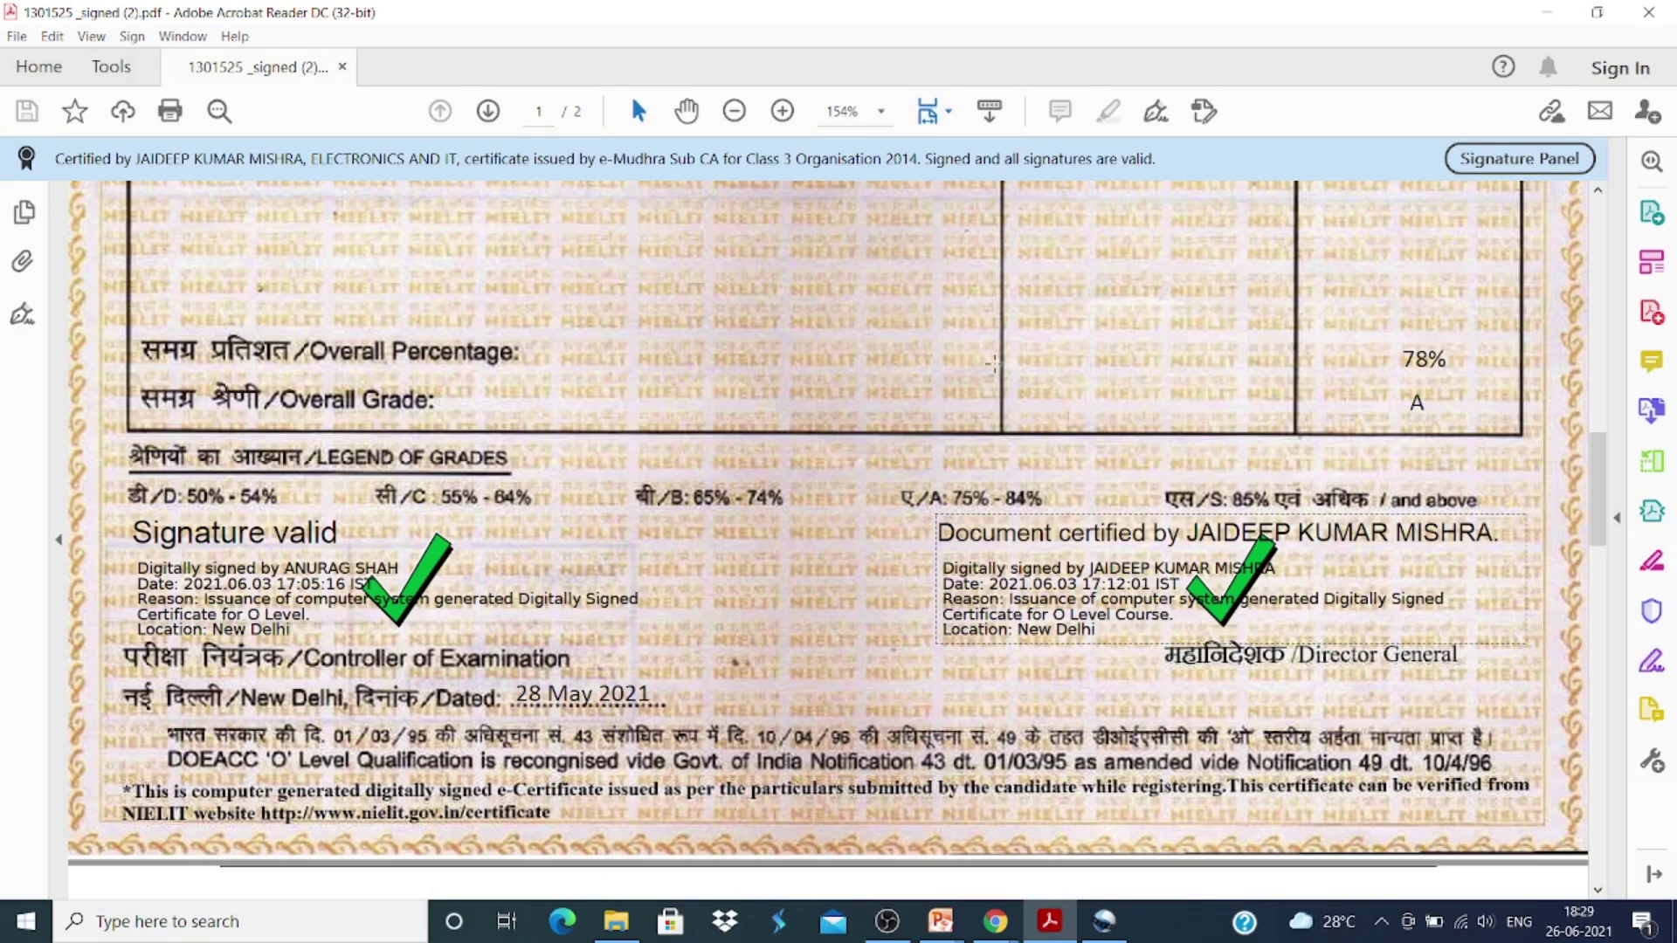
- Scroll the certificate and bring up the context menu for the Director General's signature
mouse_move(1601, 507)
left_mouse_down()
mouse_move(1588, 272)
mouse_move(1617, 548)
mouse_move(1583, 277)
mouse_move(1610, 518)
left_mouse_up()
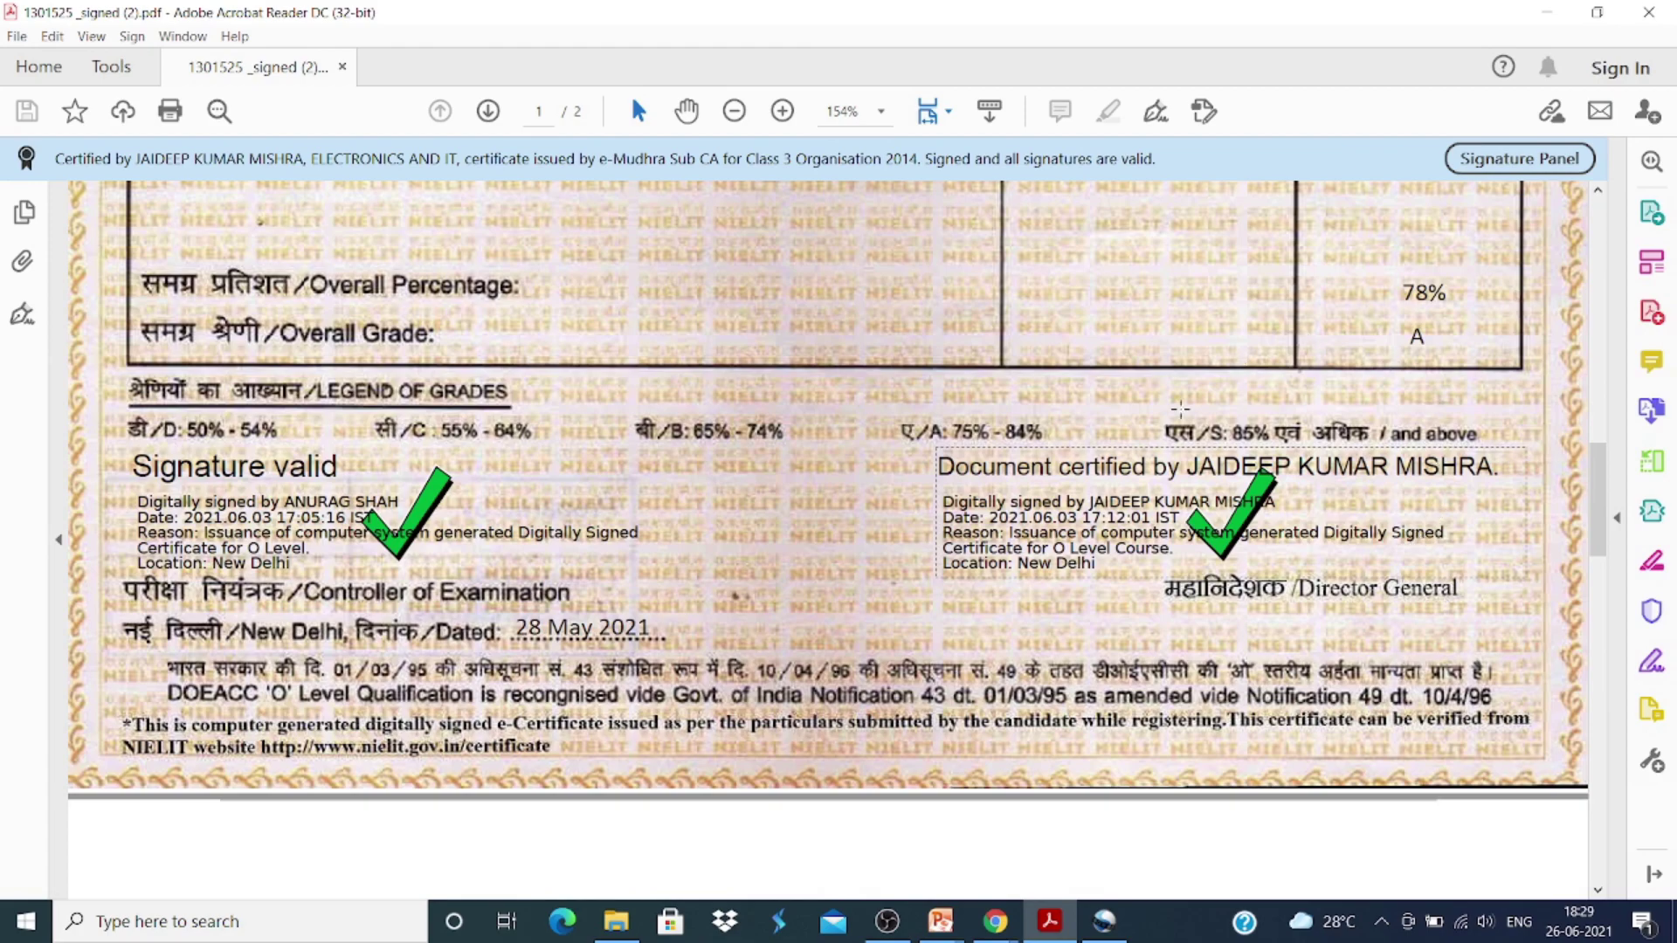
right_click(1184, 499)
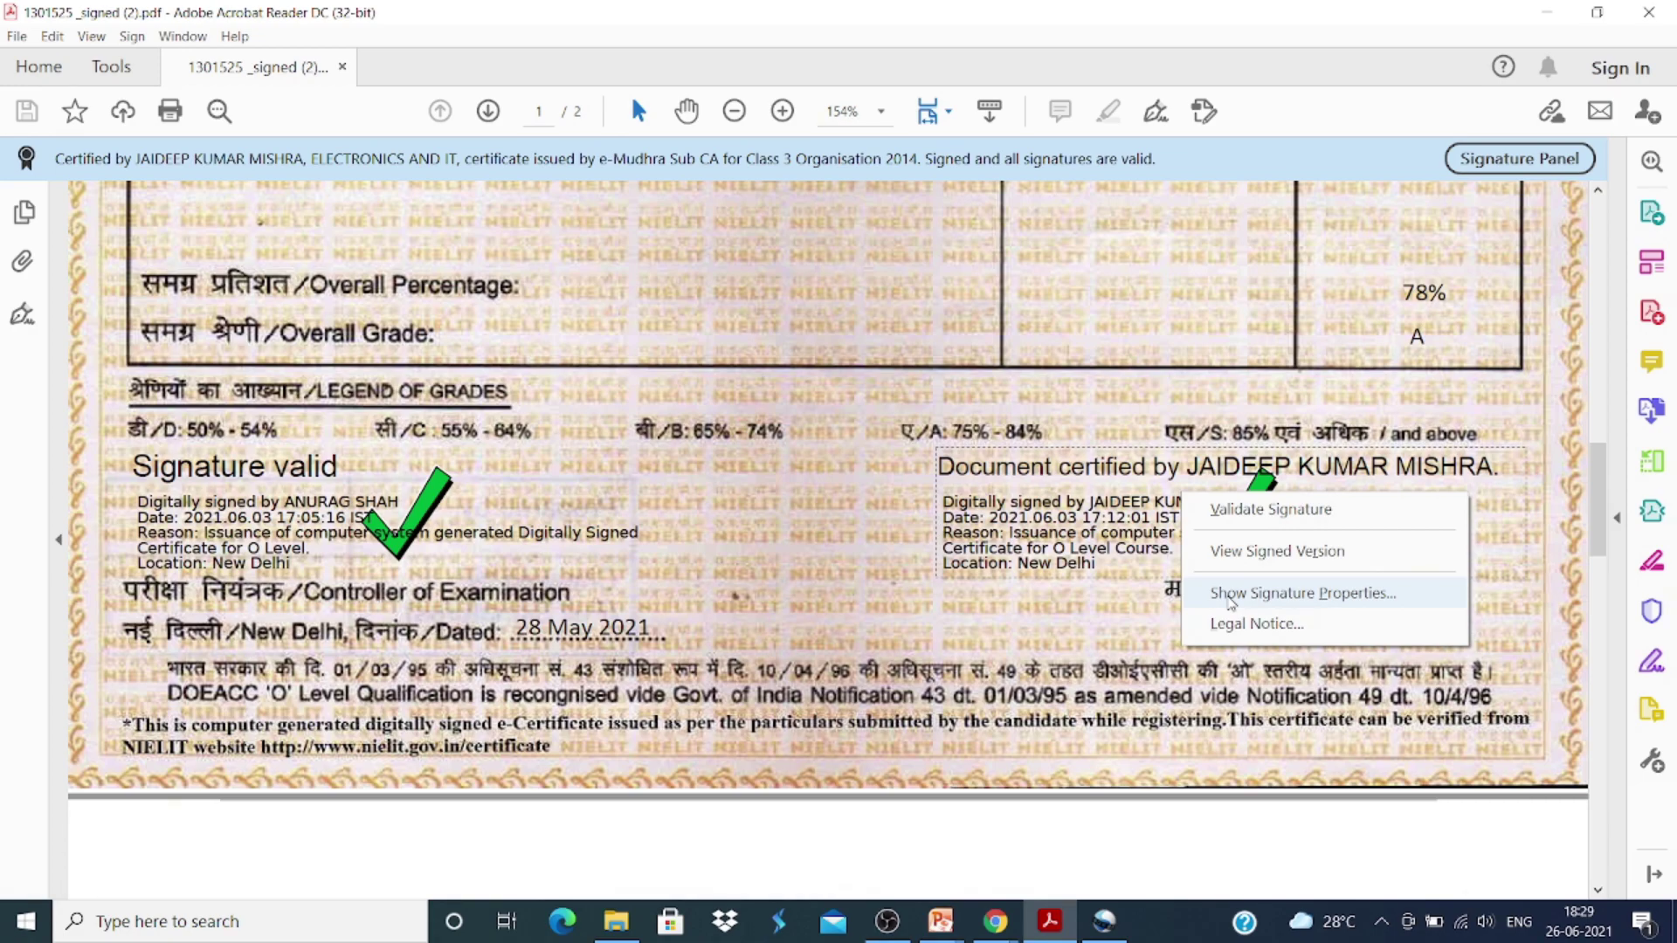
- Review the Director General signature's properties and its signer certificate's Trust settings, then close both
left_click(1229, 599)
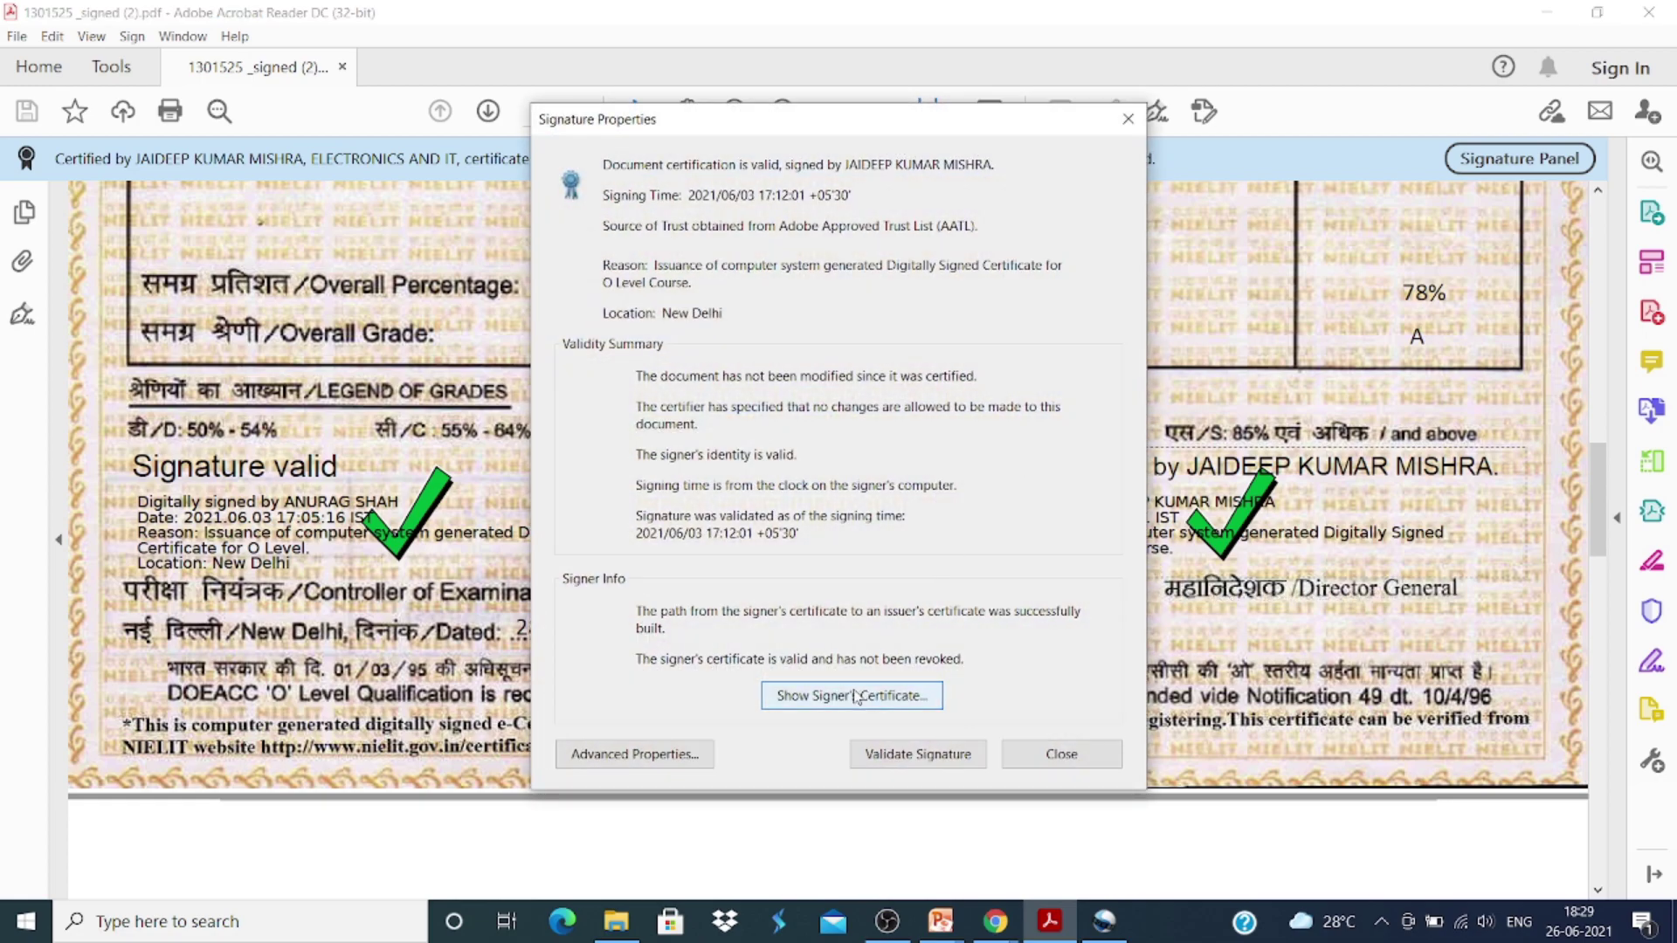
left_click(855, 697)
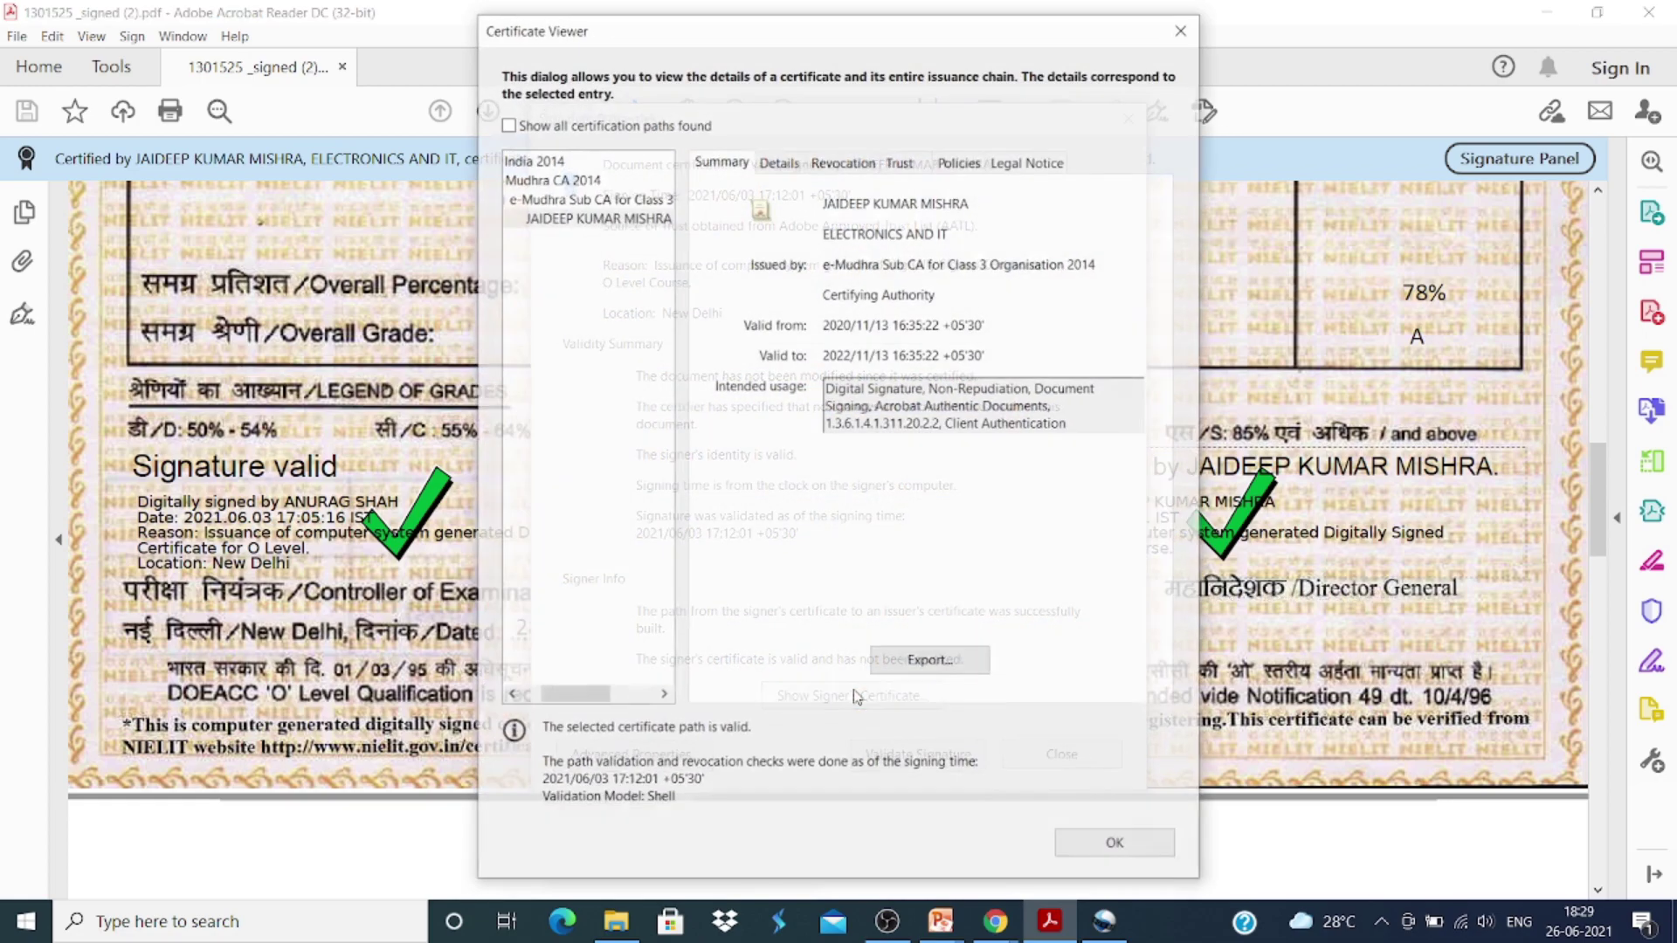
left_click(900, 165)
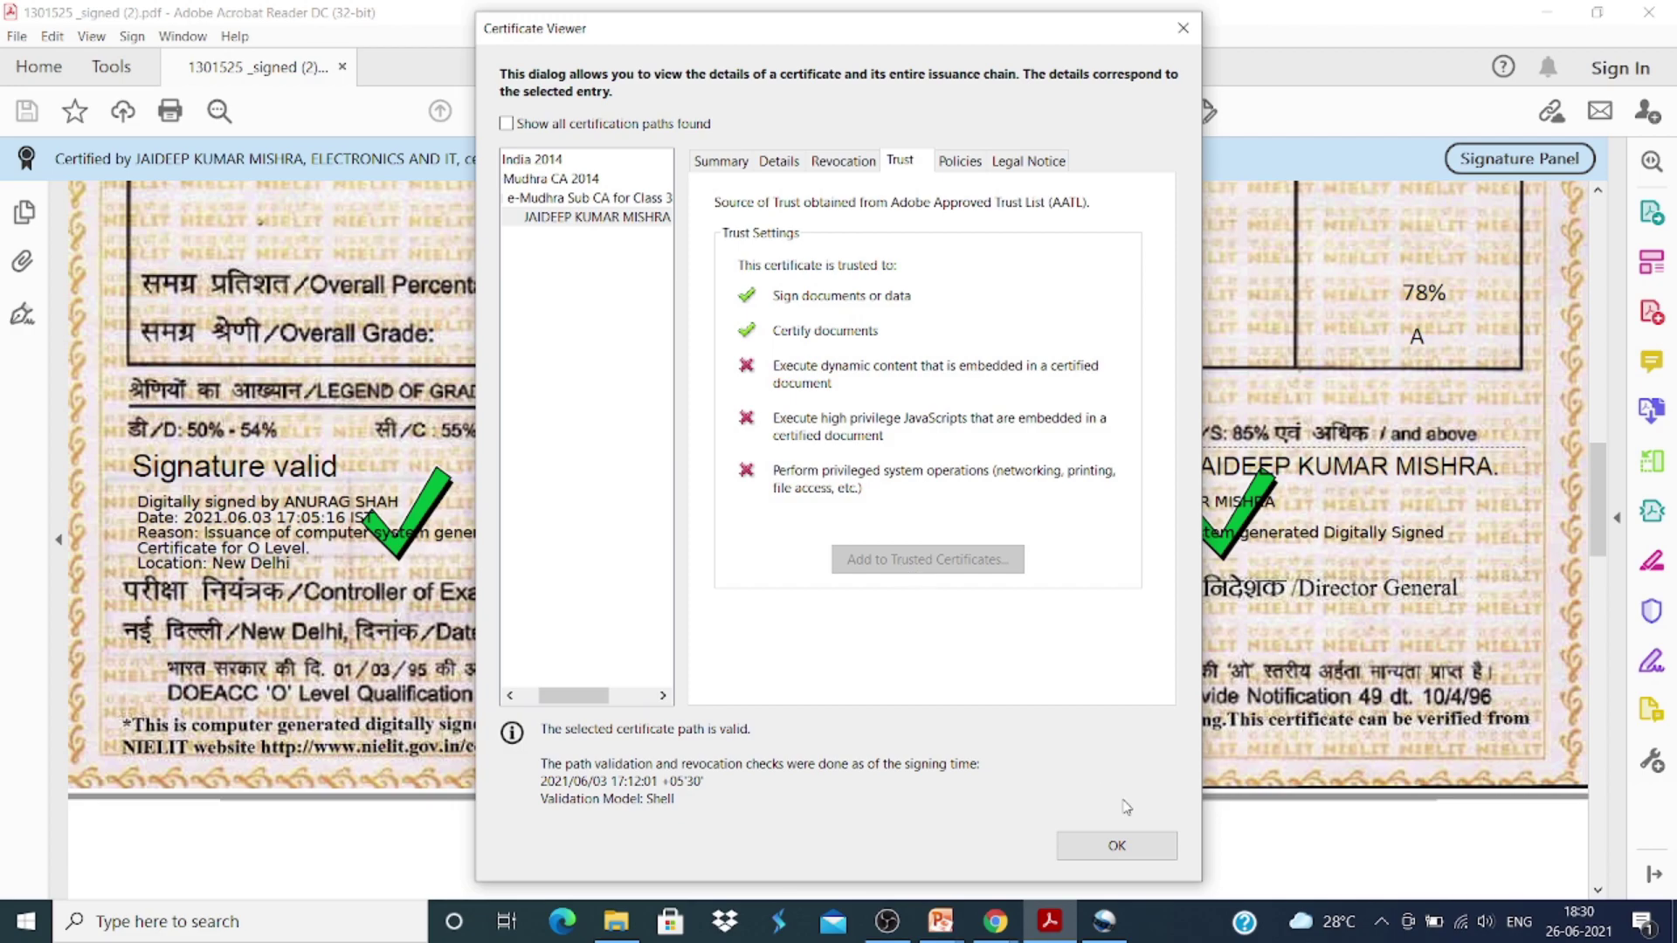
left_click(1118, 848)
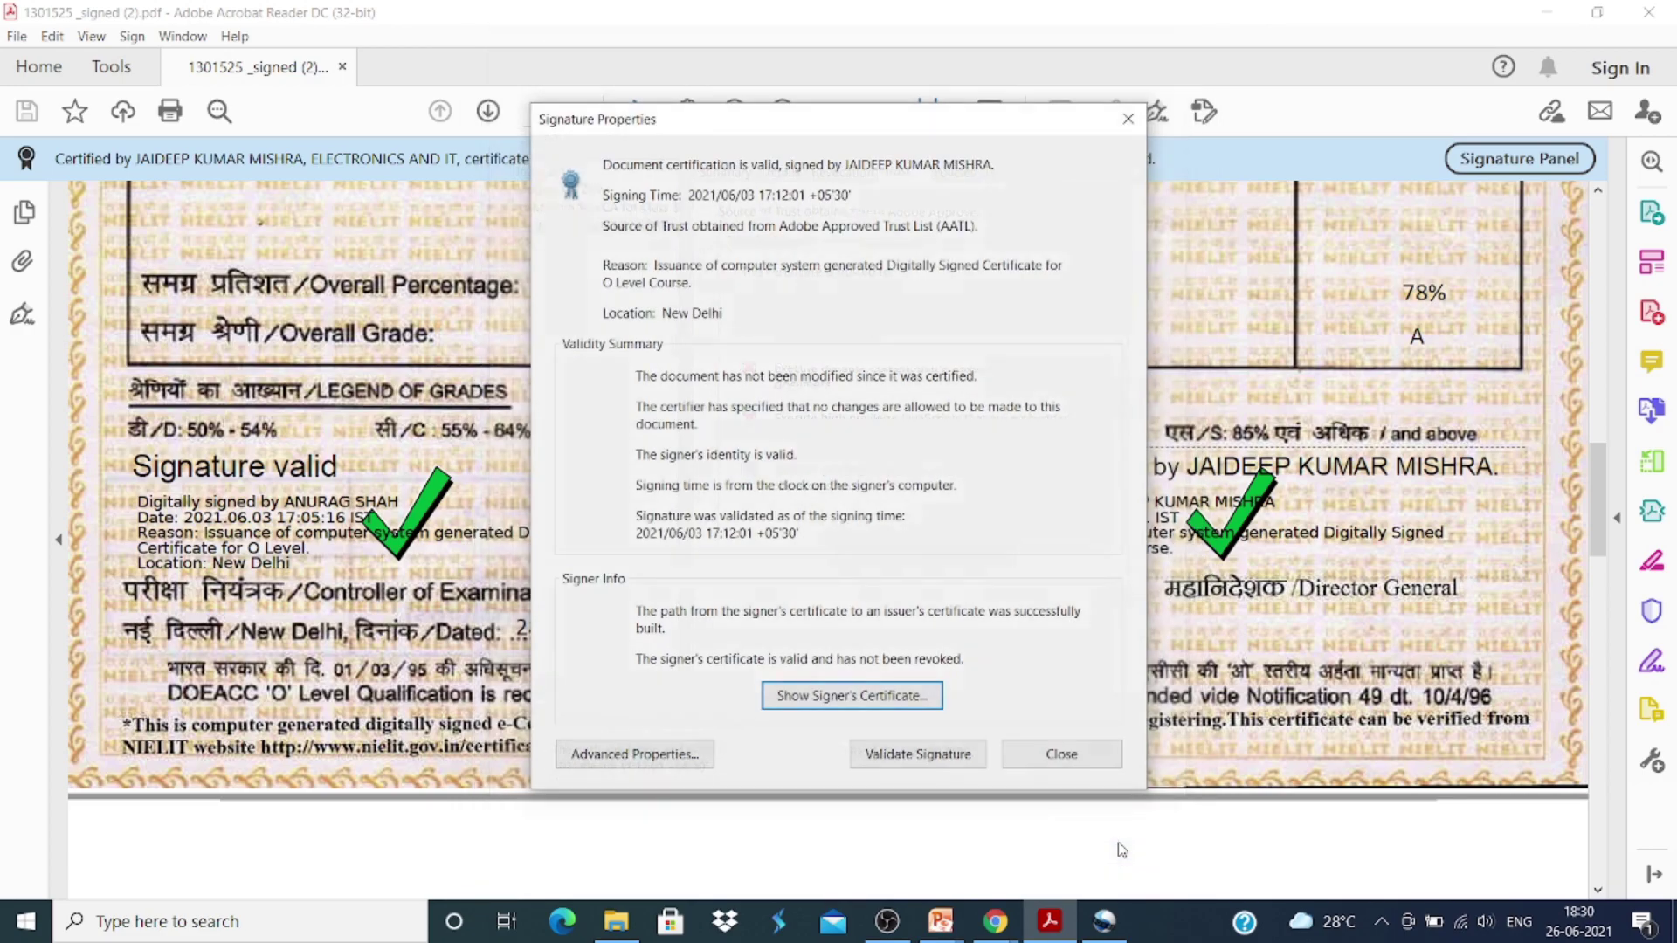
left_click(1052, 757)
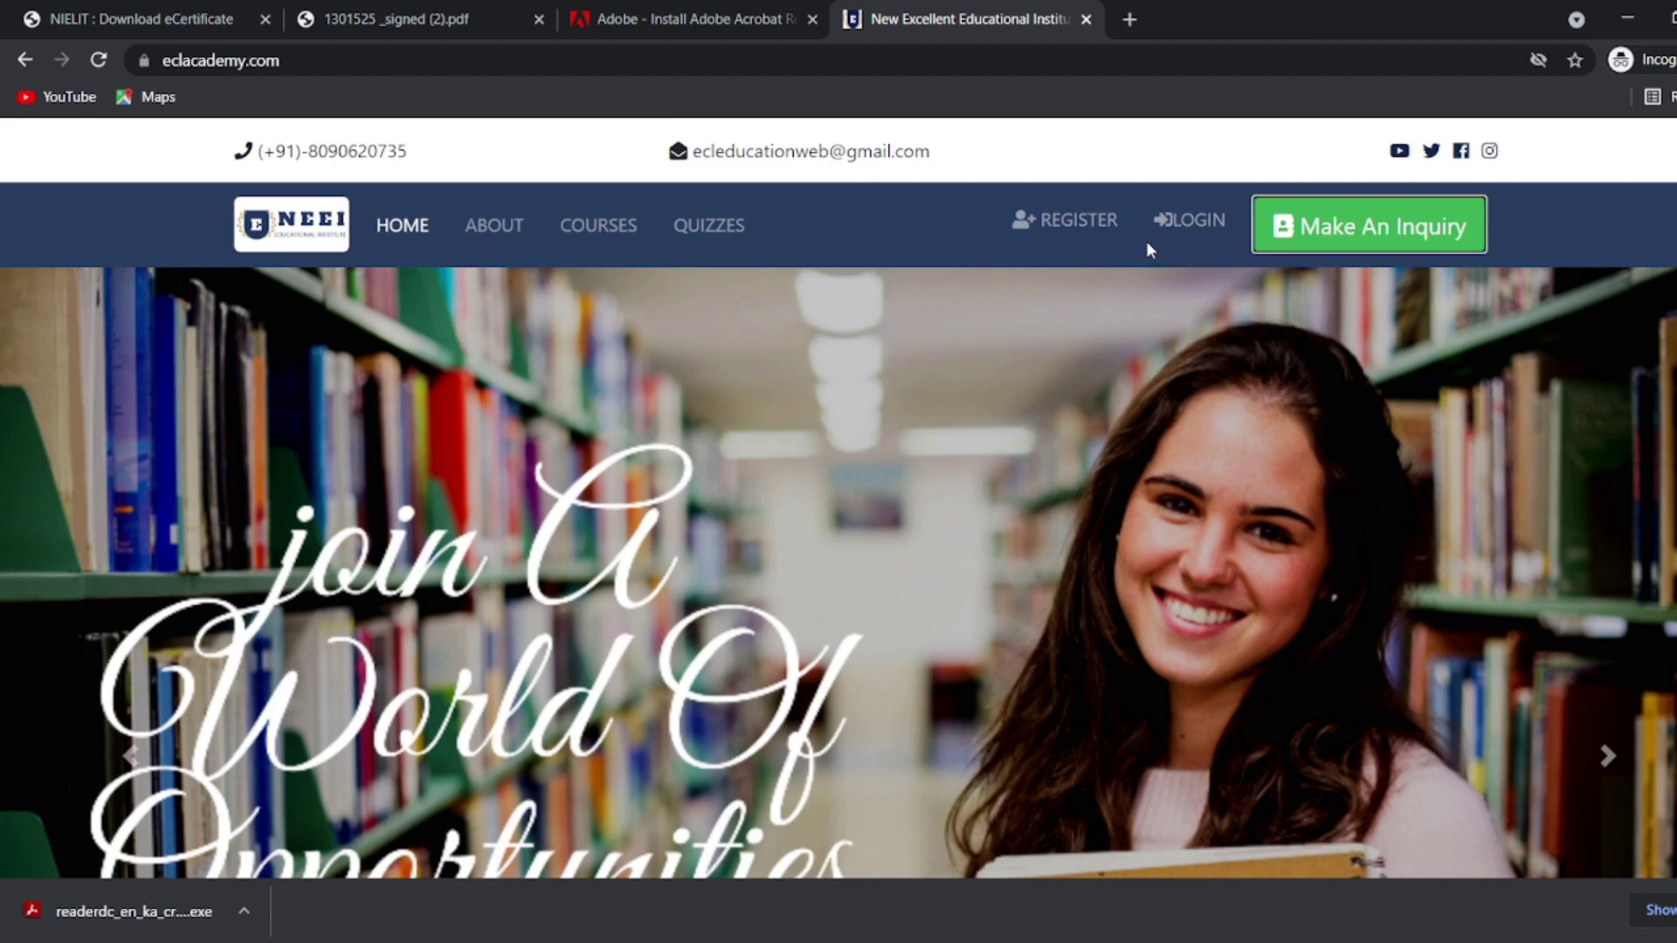
left_click(1295, 236)
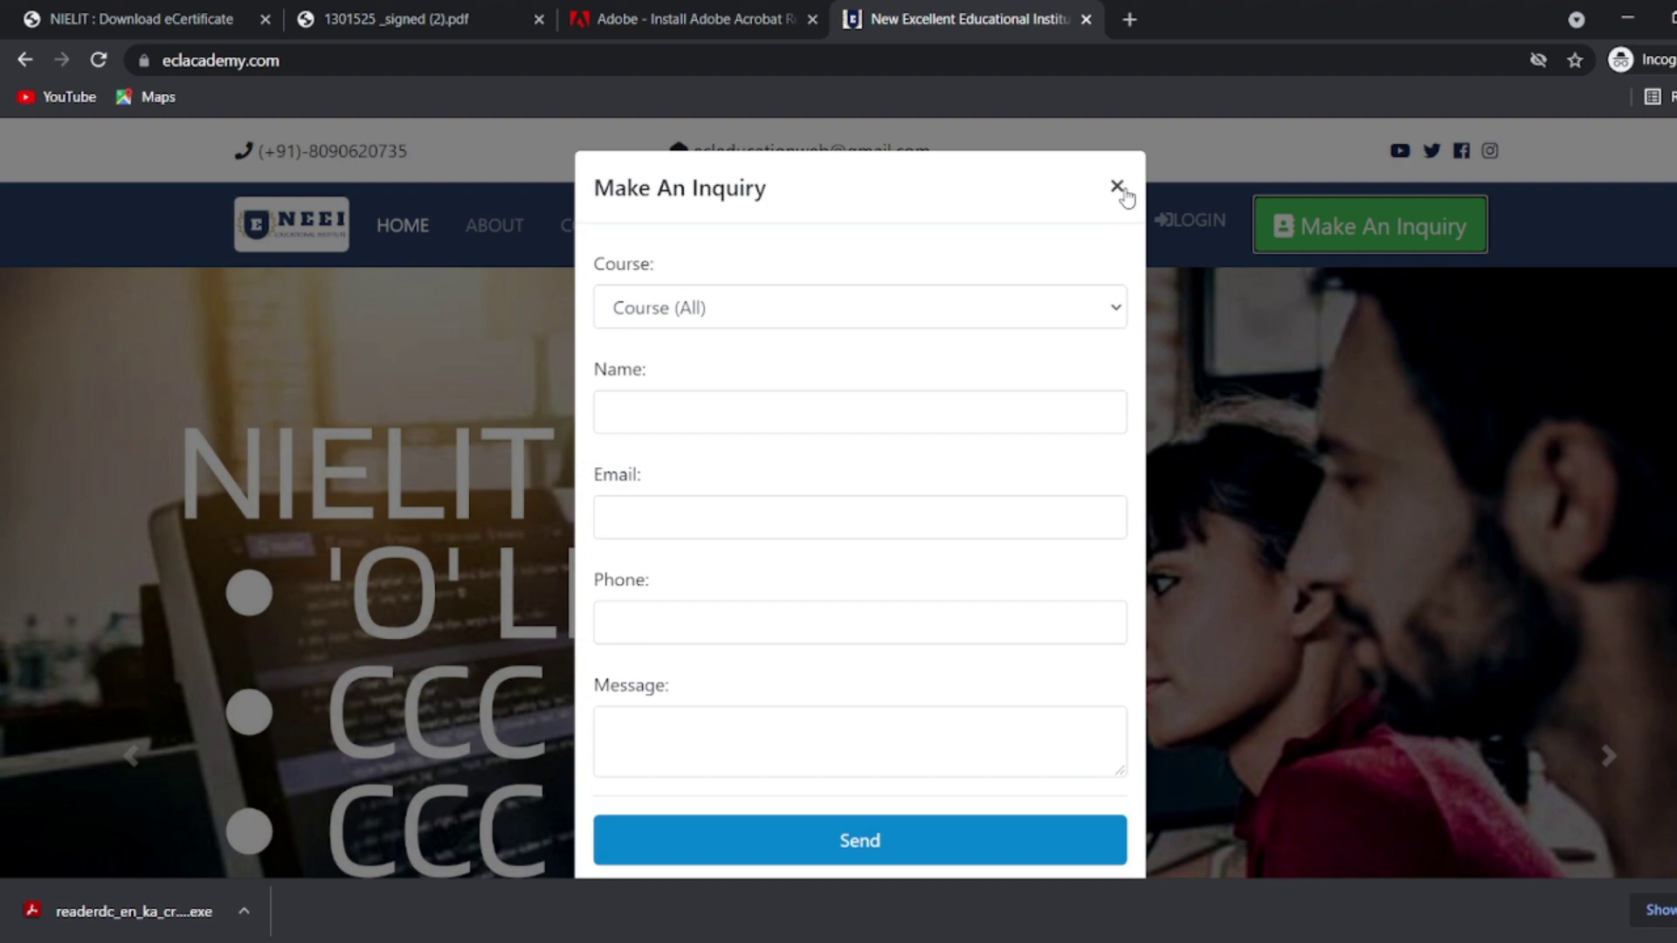
left_click(1129, 190)
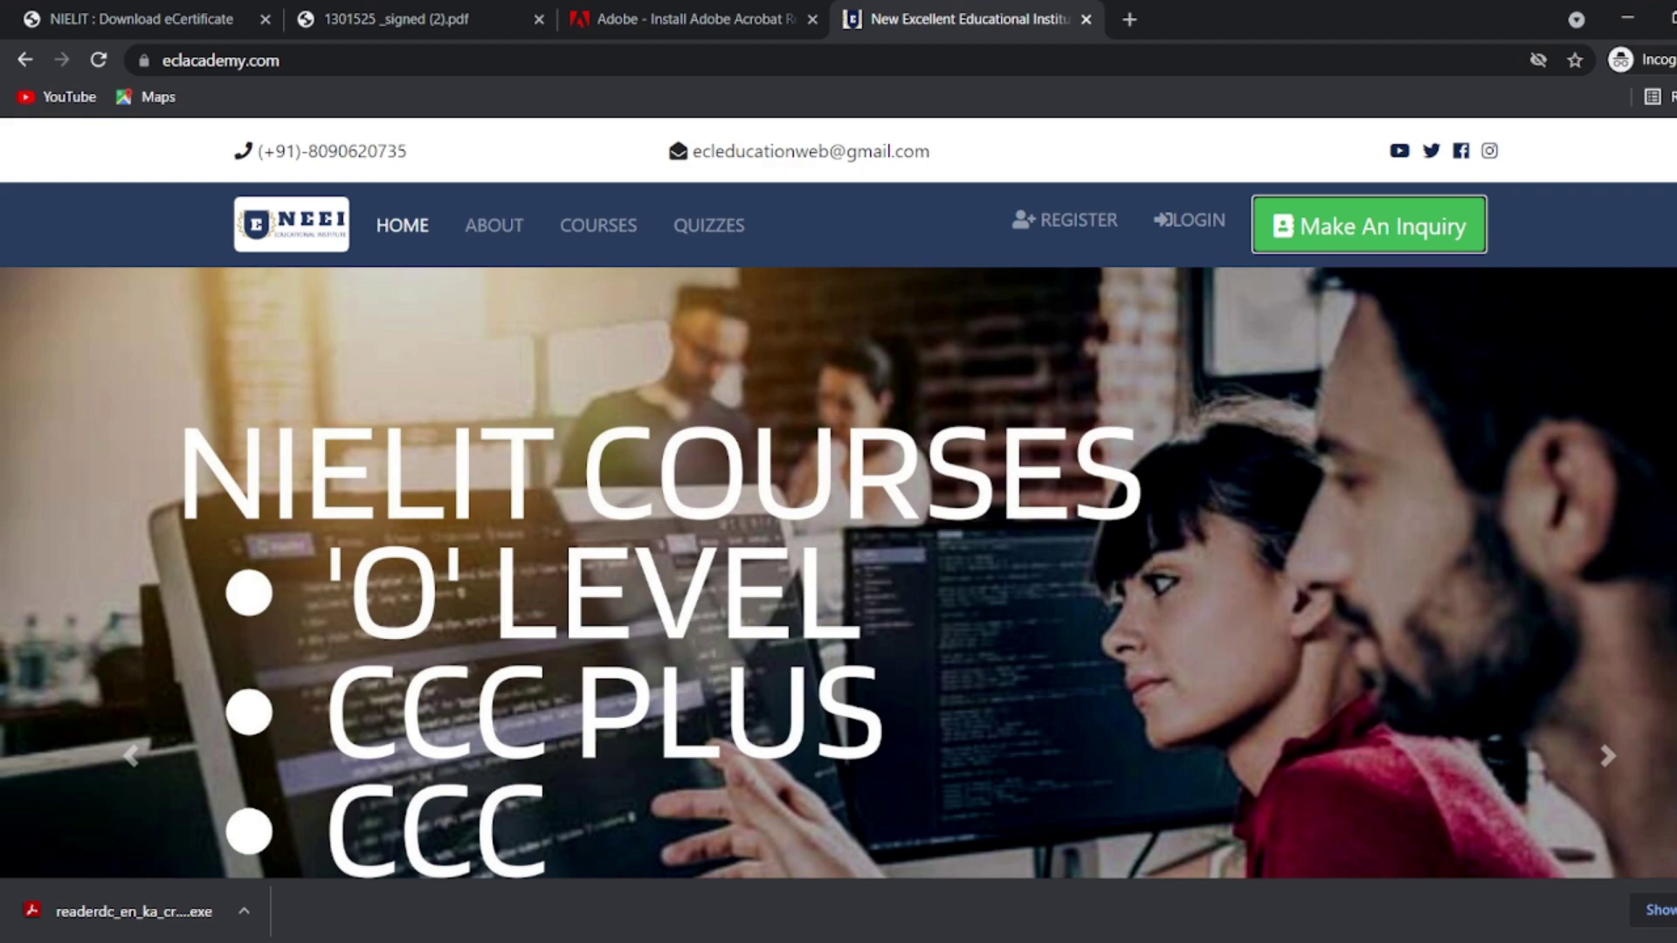
left_click(928, 942)
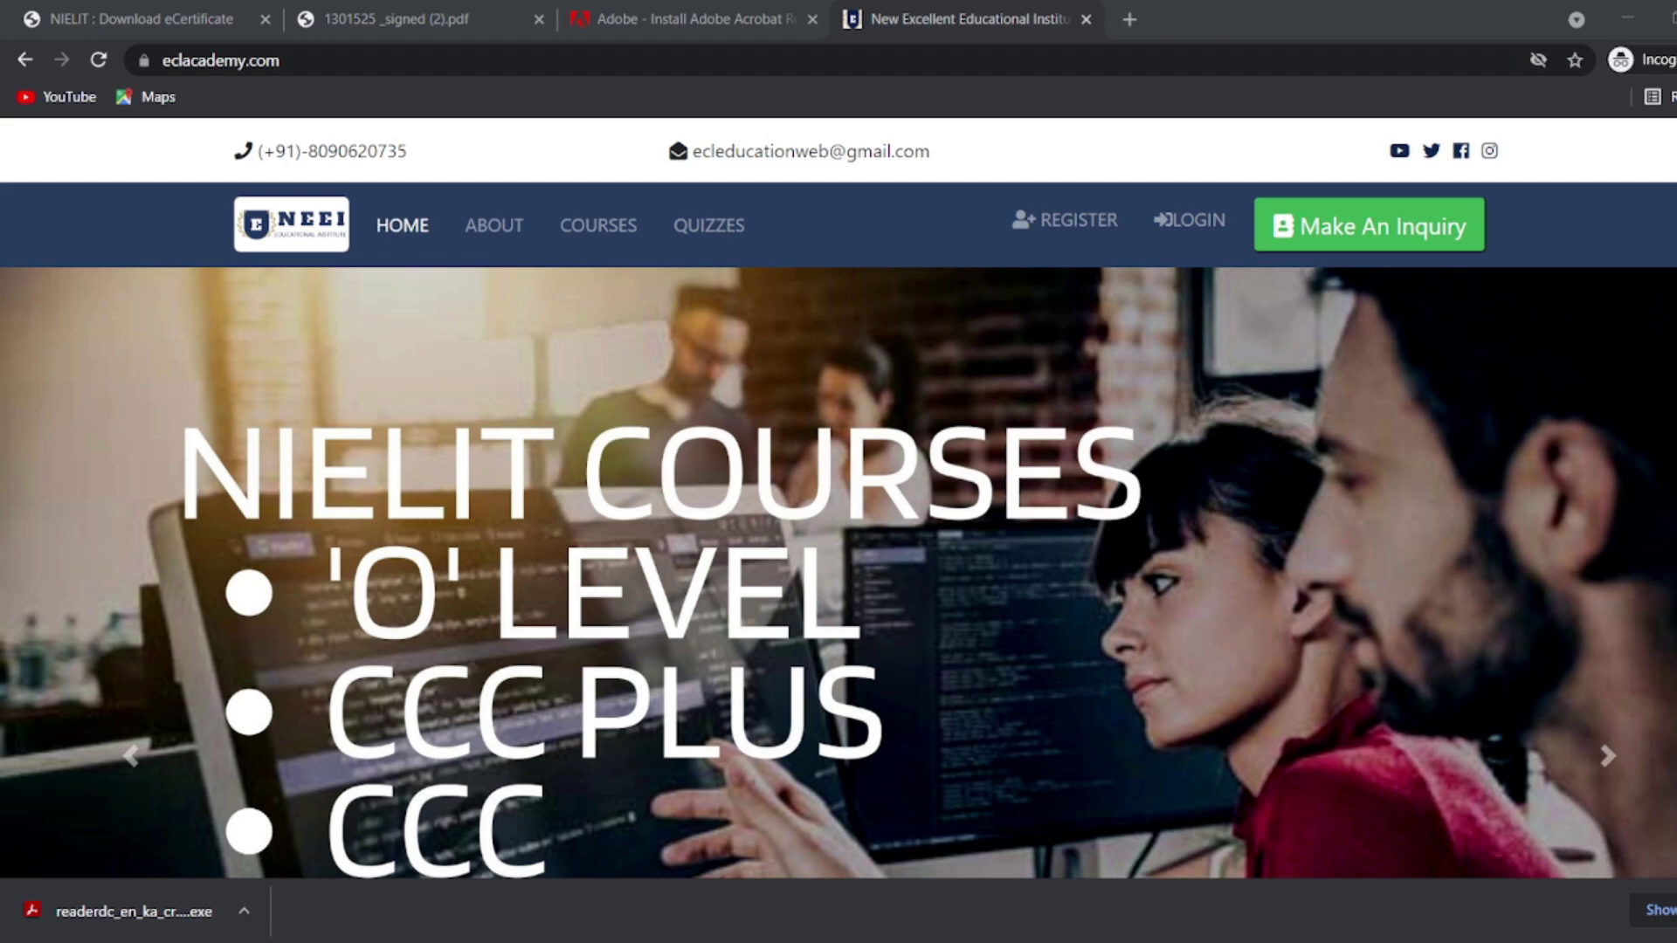